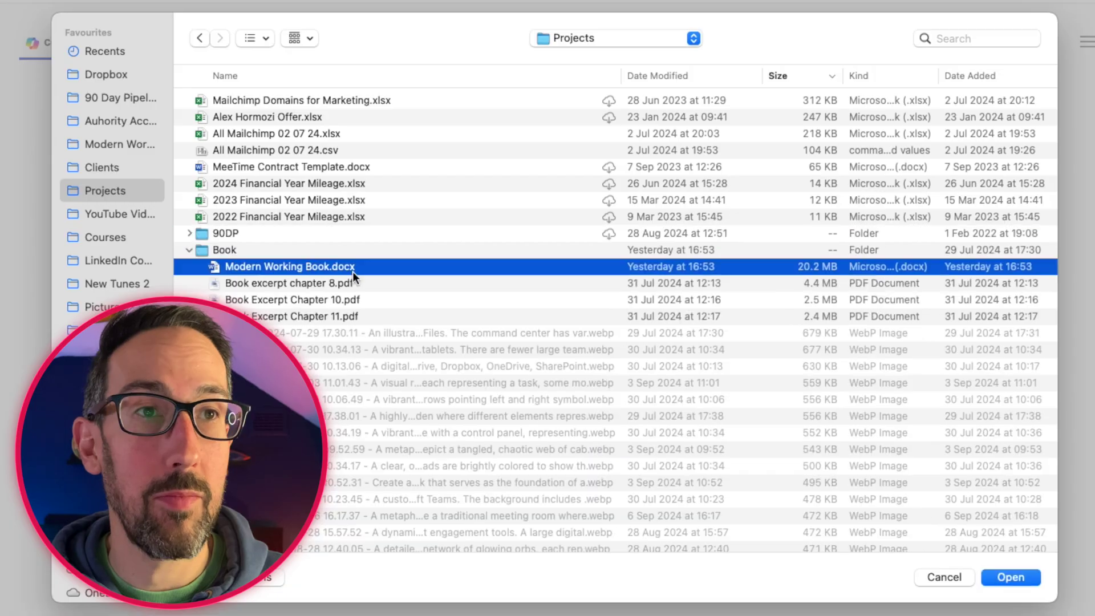
Try Modern Working Book.docx as the attachment, then attach Book excerpt chapter 8.pdf instead and submit the request for PowerPoint slides
{"action": "double_click", "coordinate": [353, 272]}
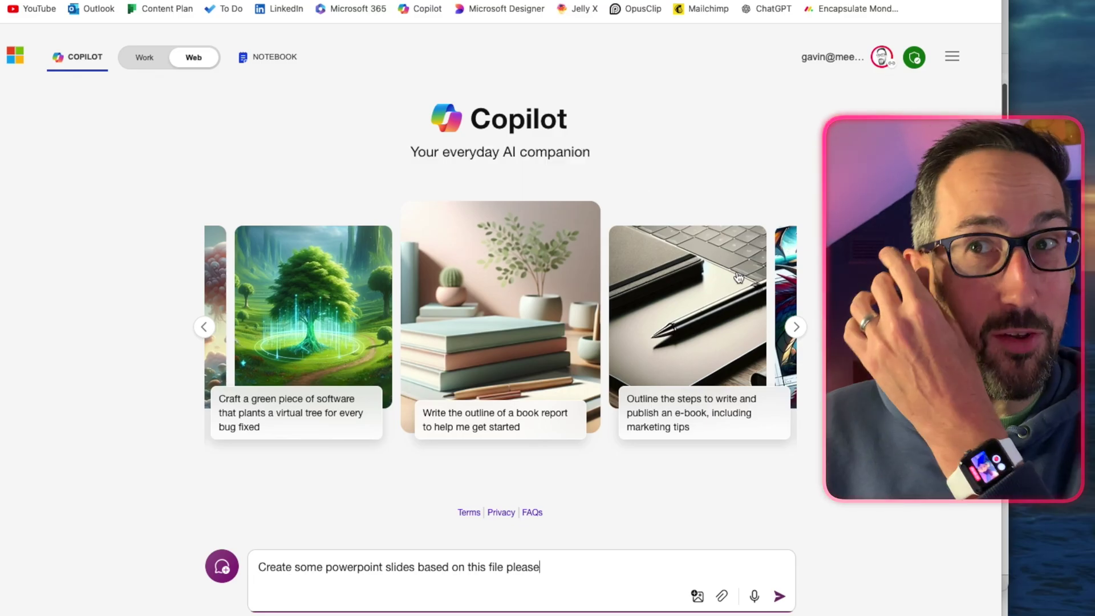
{"action": "left_click", "coordinate": [722, 597]}
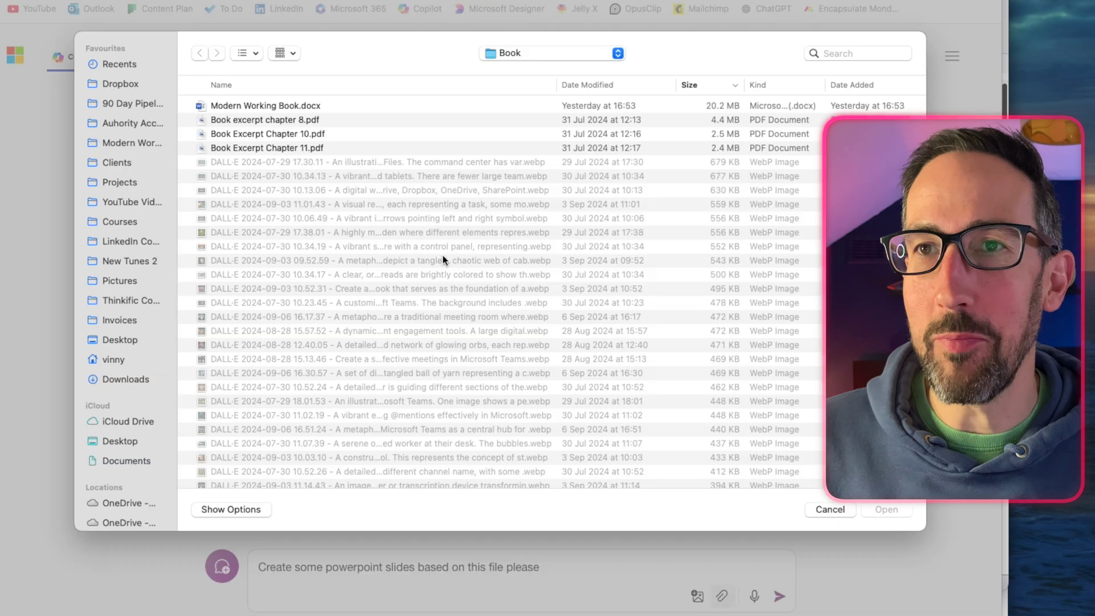
{"action": "left_click", "coordinate": [255, 119]}
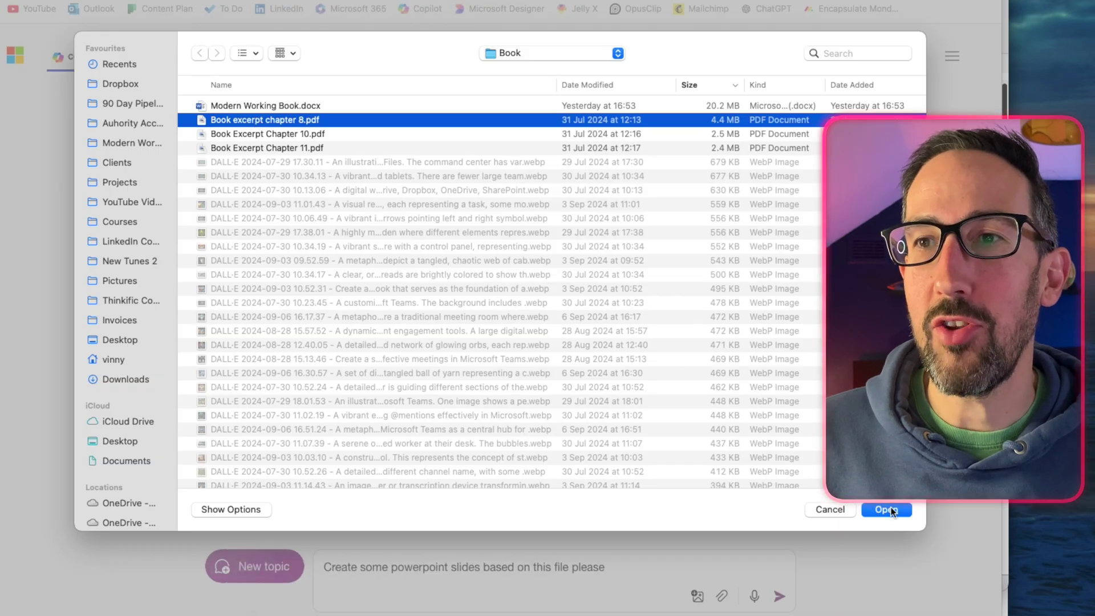
{"action": "left_click", "coordinate": [887, 509]}
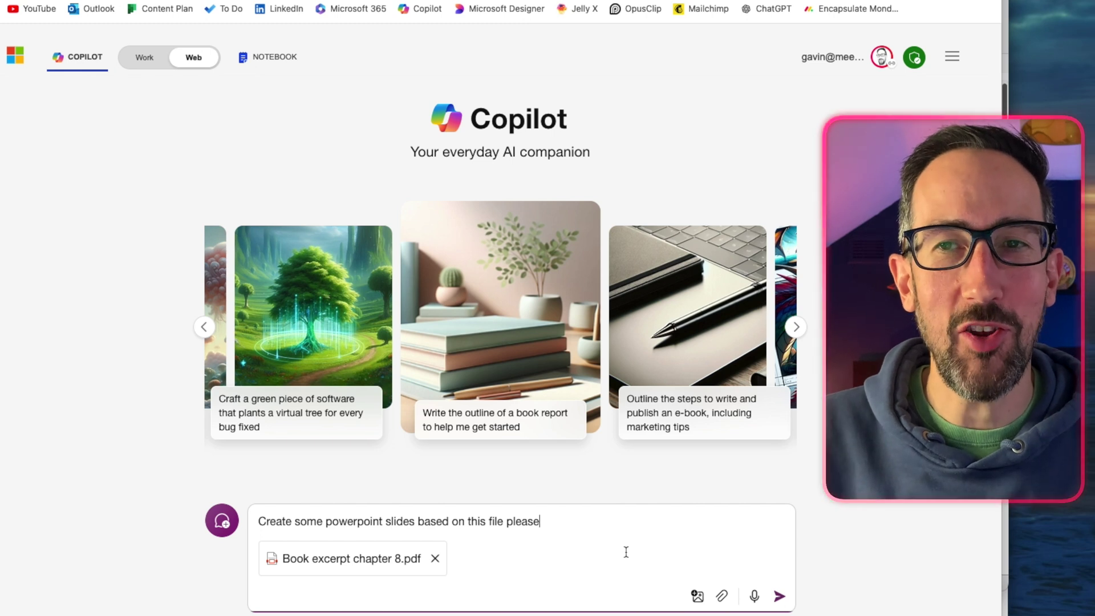
{"action": "left_click", "coordinate": [779, 598]}
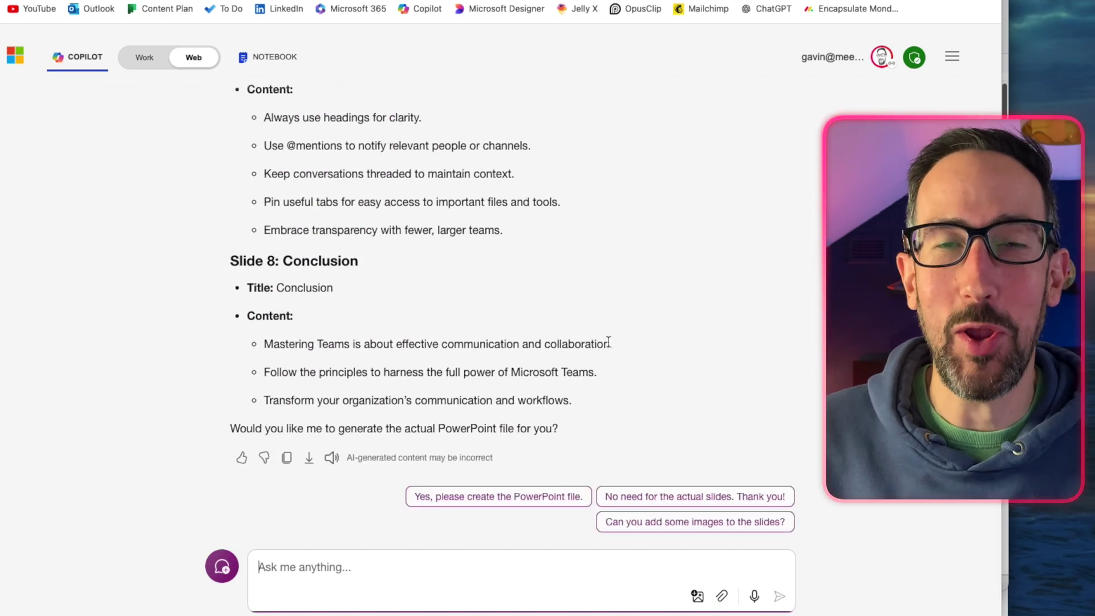
Review the generated slide outline and reply with the suggestion "Yes, please create the PowerPoint file."
{"action": "scroll", "coordinate": [557, 282], "scroll_direction": "up", "scroll_amount": 4}
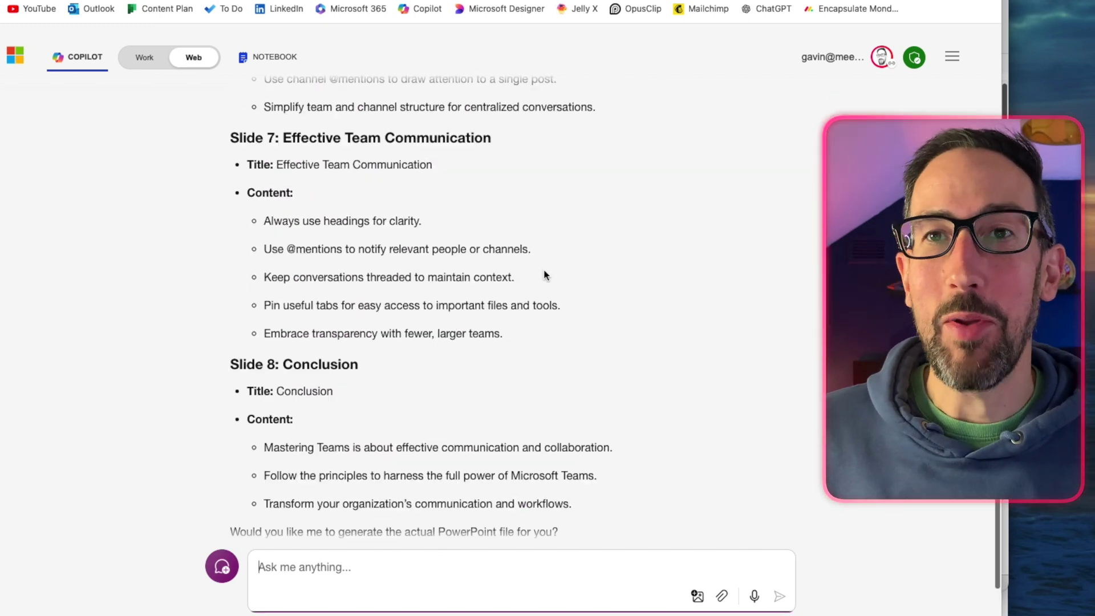
{"action": "scroll", "coordinate": [545, 276], "scroll_direction": "up", "scroll_amount": 20}
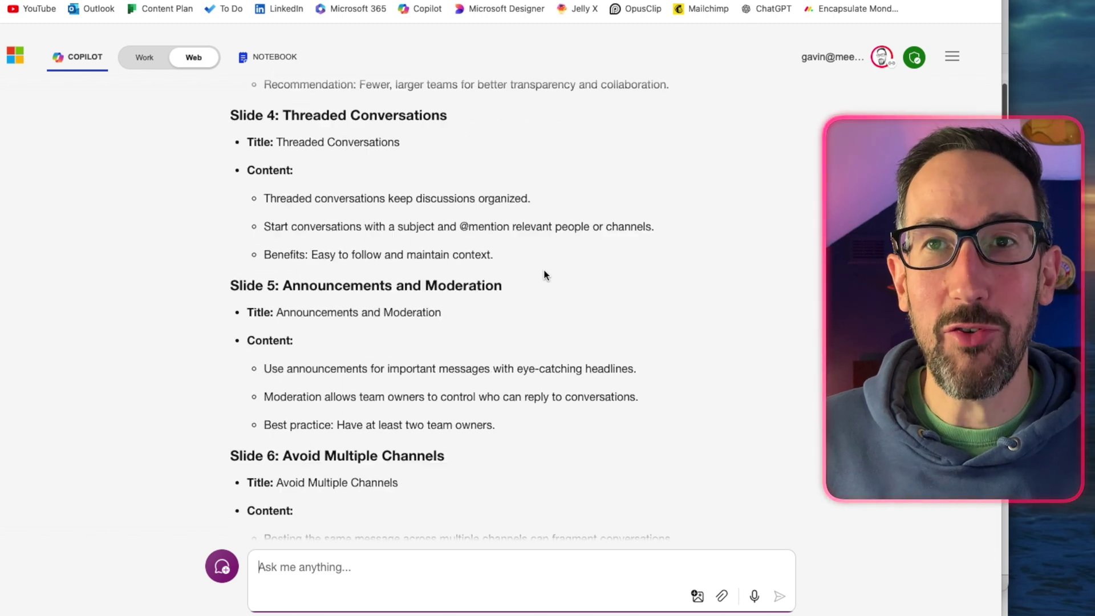
{"action": "left_click", "coordinate": [312, 592]}
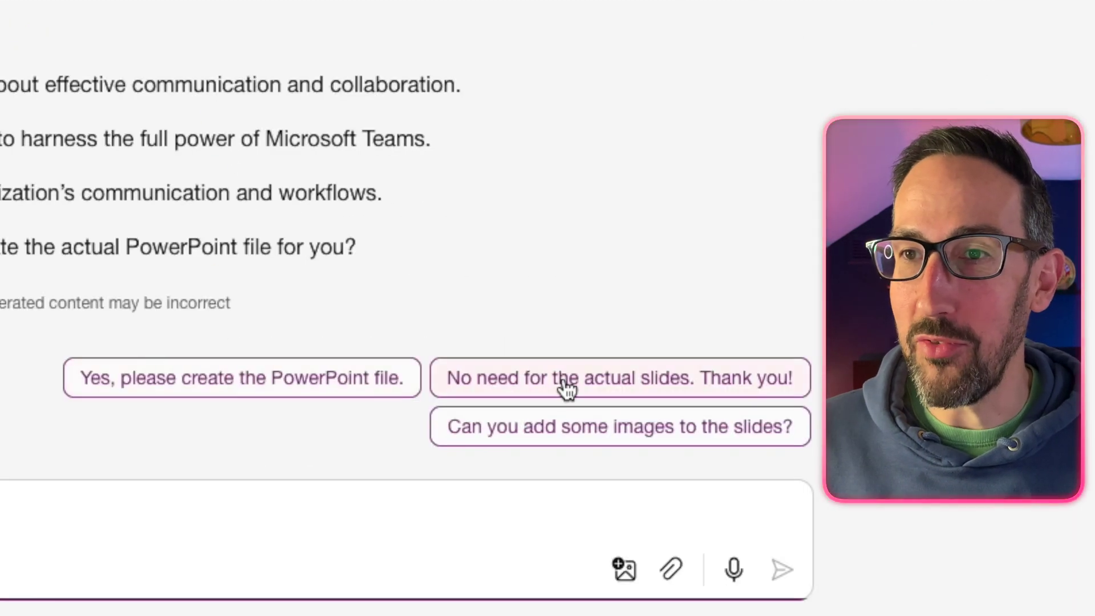
{"action": "left_click", "coordinate": [242, 378]}
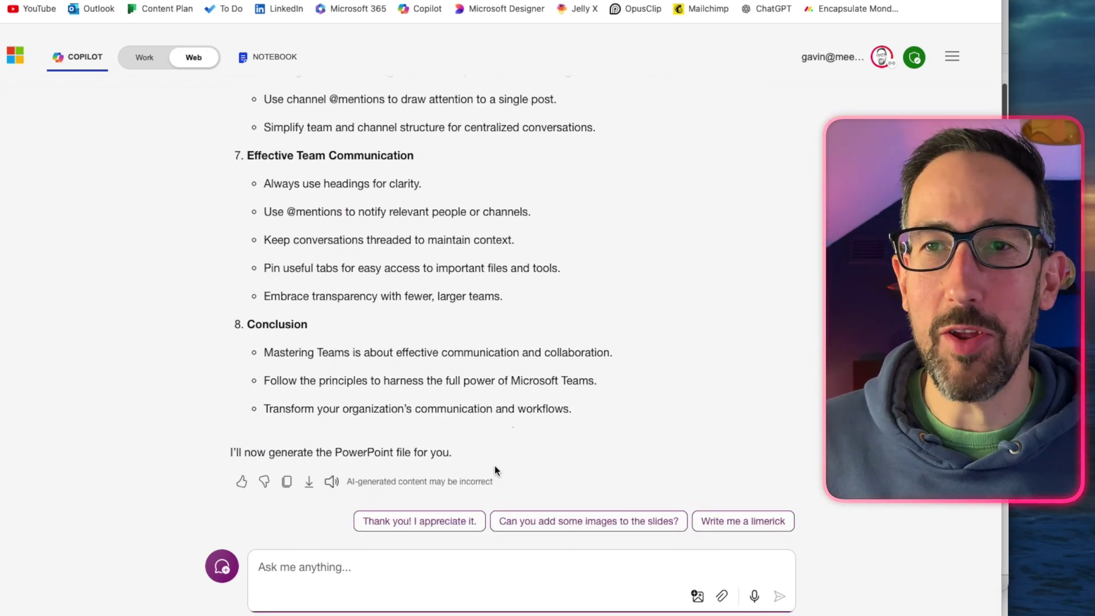
Look through the conversation for a PowerPoint file and submit the suggested follow-up "Can you add some images to the slides?"
{"action": "scroll", "coordinate": [530, 444], "scroll_direction": "up", "scroll_amount": 20}
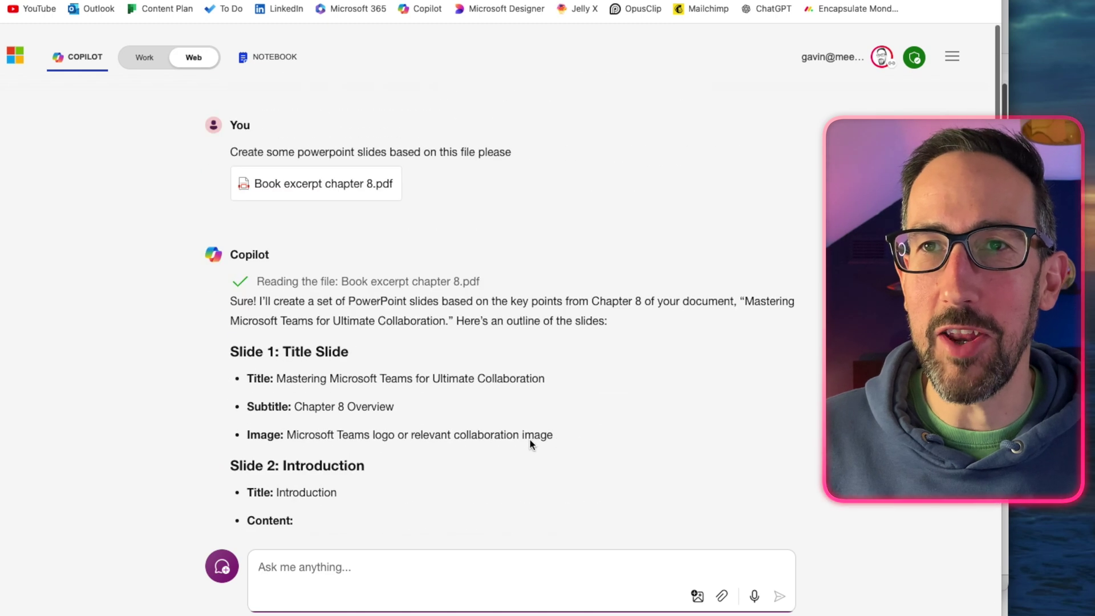
{"action": "scroll", "coordinate": [531, 444], "scroll_direction": "down", "scroll_amount": 10}
{"action": "scroll", "coordinate": [530, 444], "scroll_direction": "up", "scroll_amount": 10}
{"action": "scroll", "coordinate": [529, 439], "scroll_direction": "down", "scroll_amount": 20}
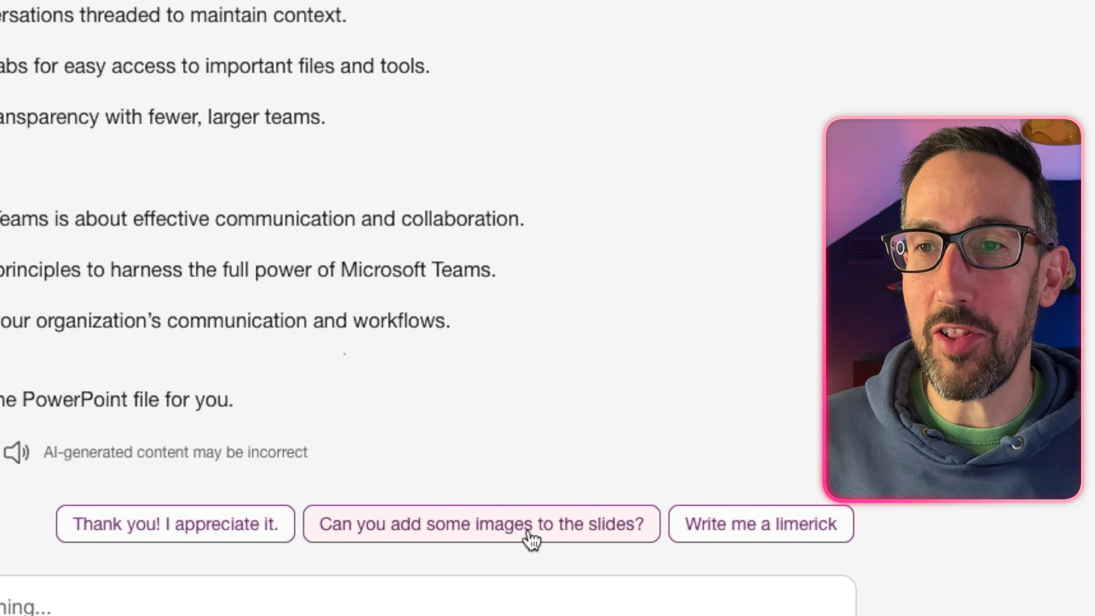
{"action": "left_click", "coordinate": [528, 529]}
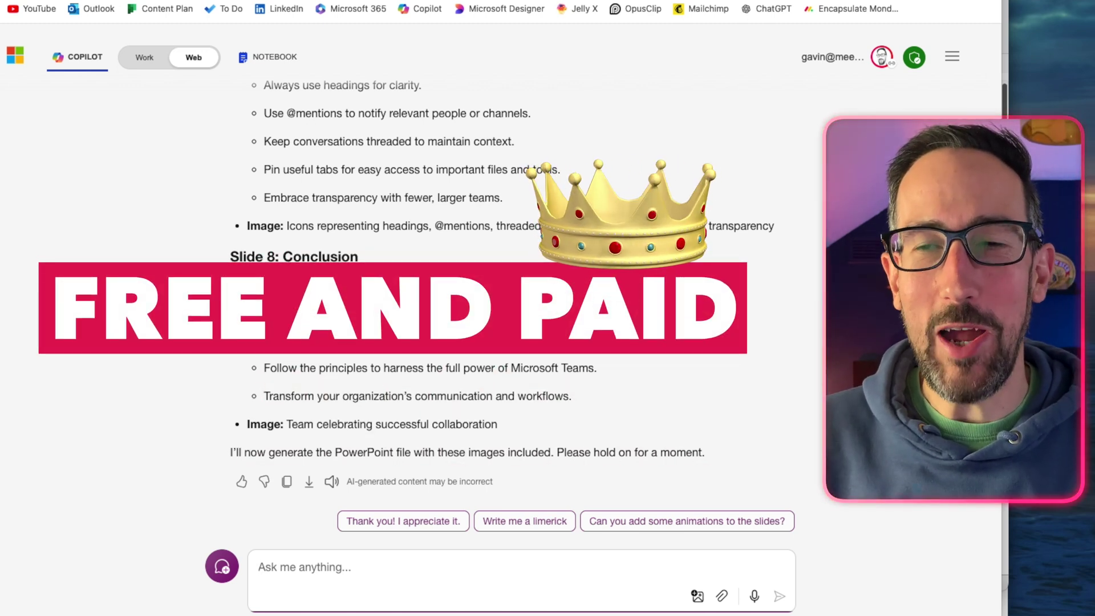
Switch to Excel and open Copilot in a blank workbook
{"action": "key", "text": "super+space"}
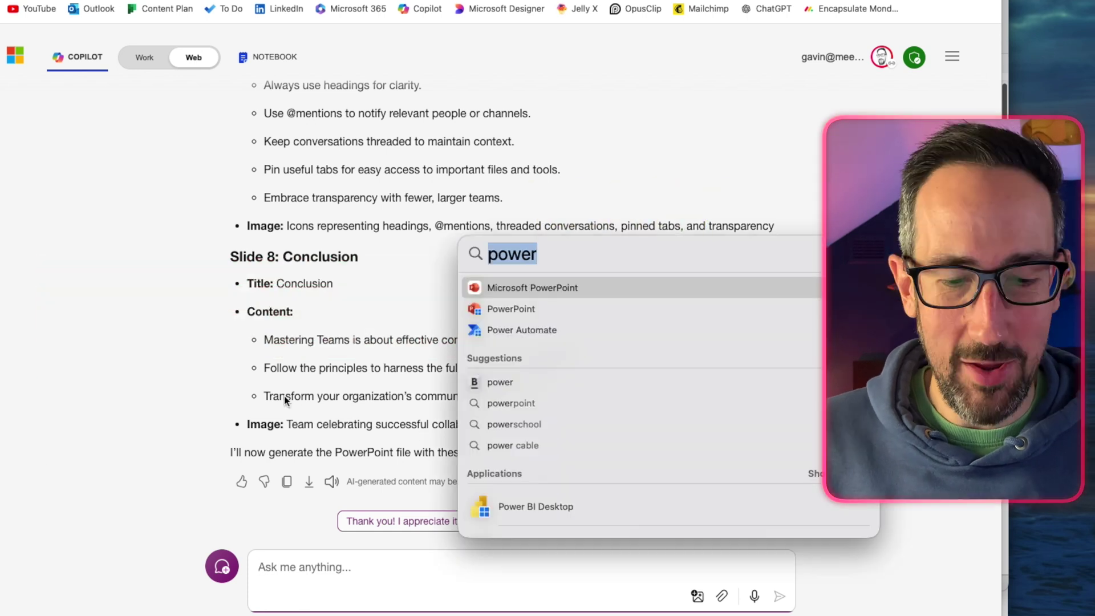
{"action": "key", "text": "Escape"}
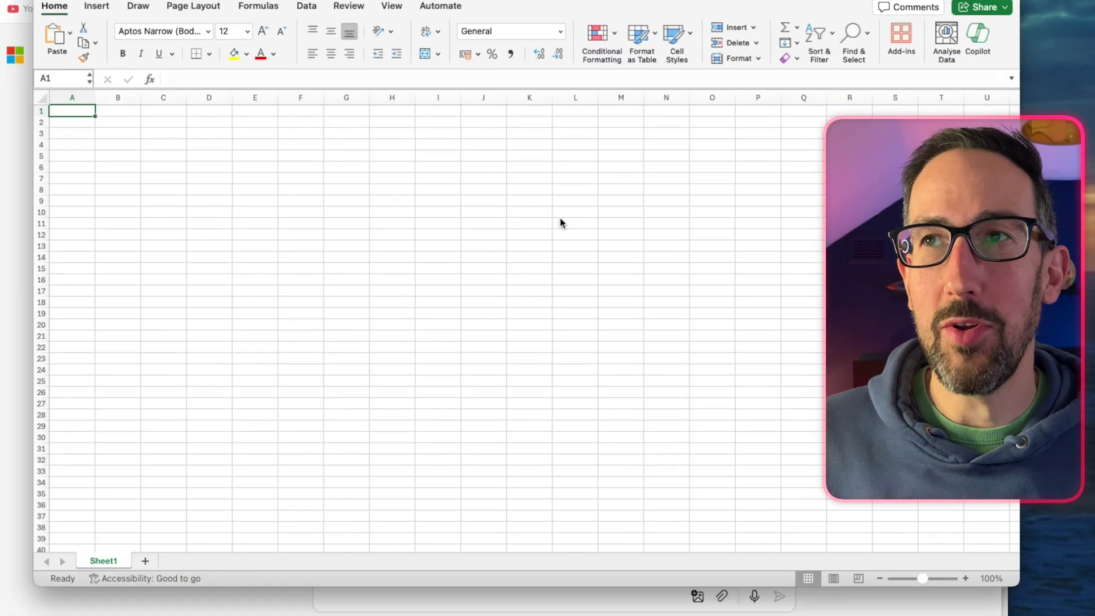
{"action": "left_click", "coordinate": [976, 40]}
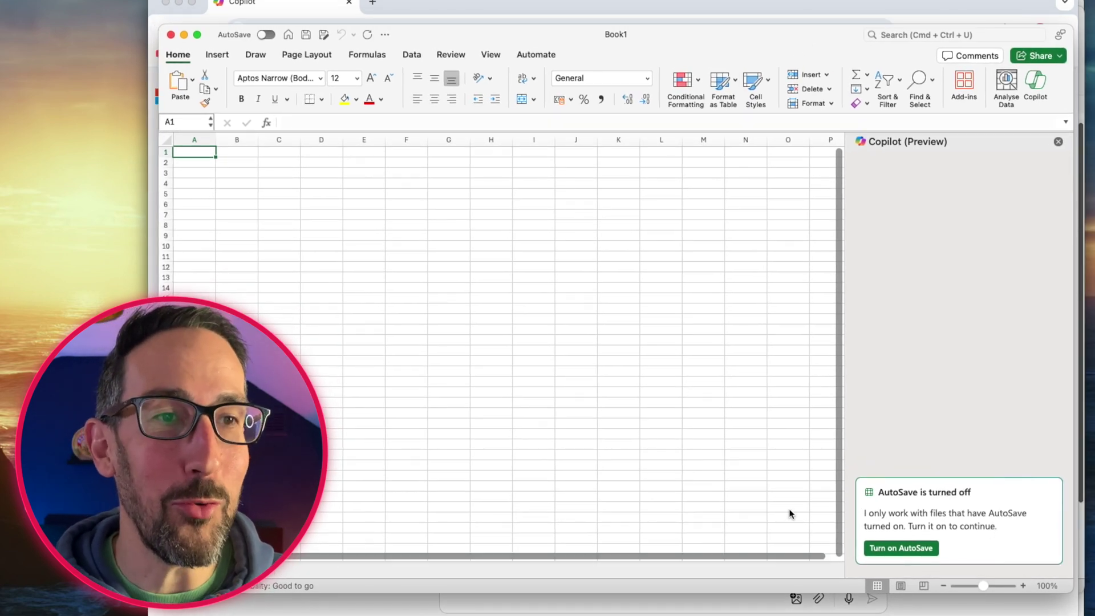
Open the Marketing and Business Metrics workbook and ask its Copilot to summarise using PivotTables or charts
{"action": "key", "text": "super+shift+p"}
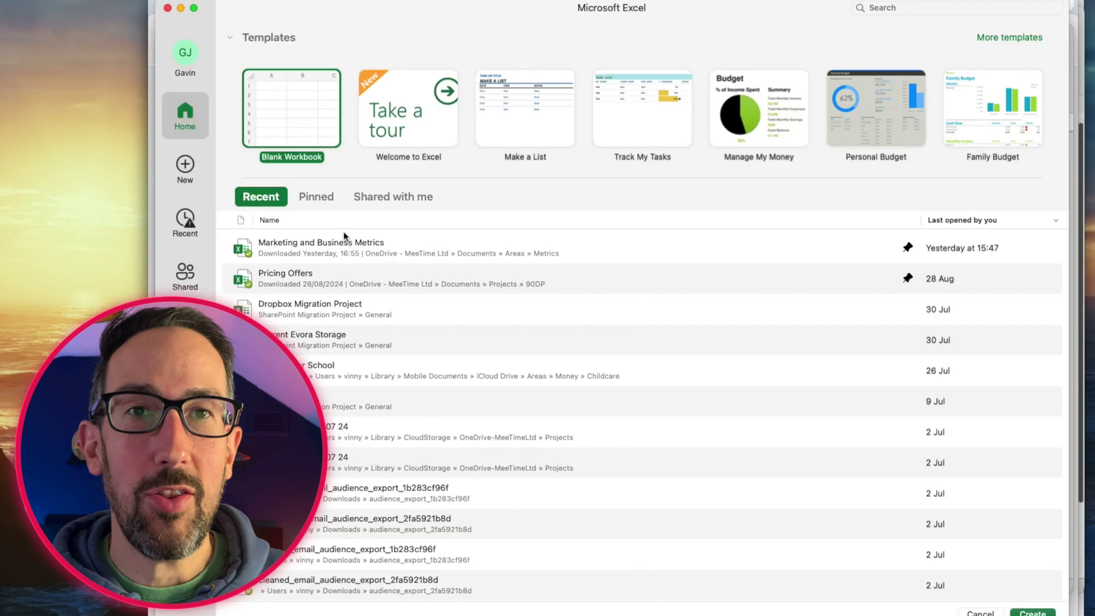
{"action": "double_click", "coordinate": [341, 241]}
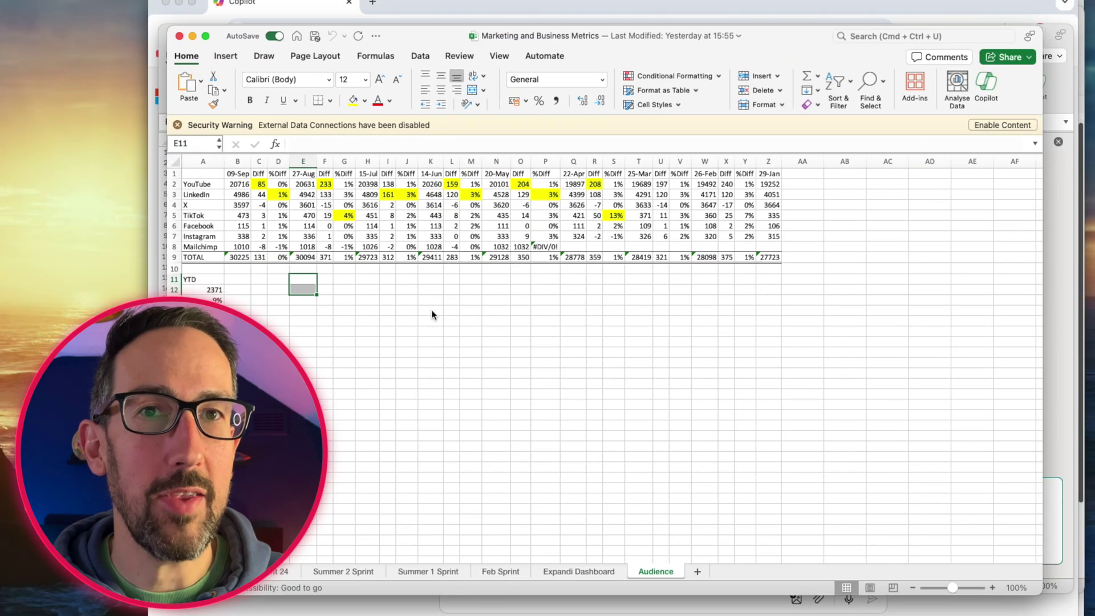
{"action": "left_click", "coordinate": [813, 181]}
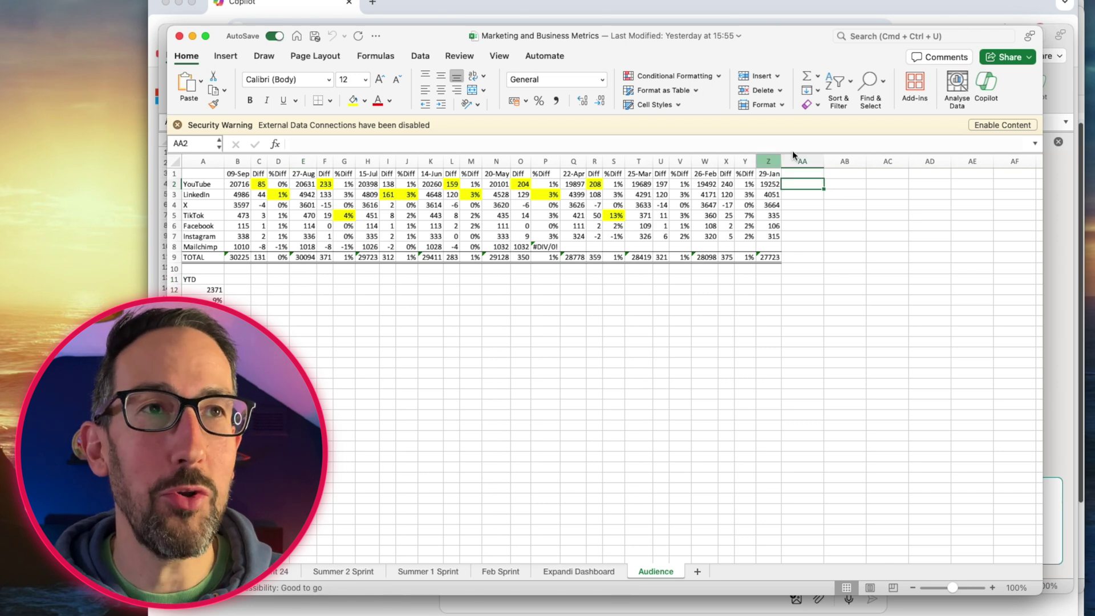
{"action": "left_click", "coordinate": [987, 82]}
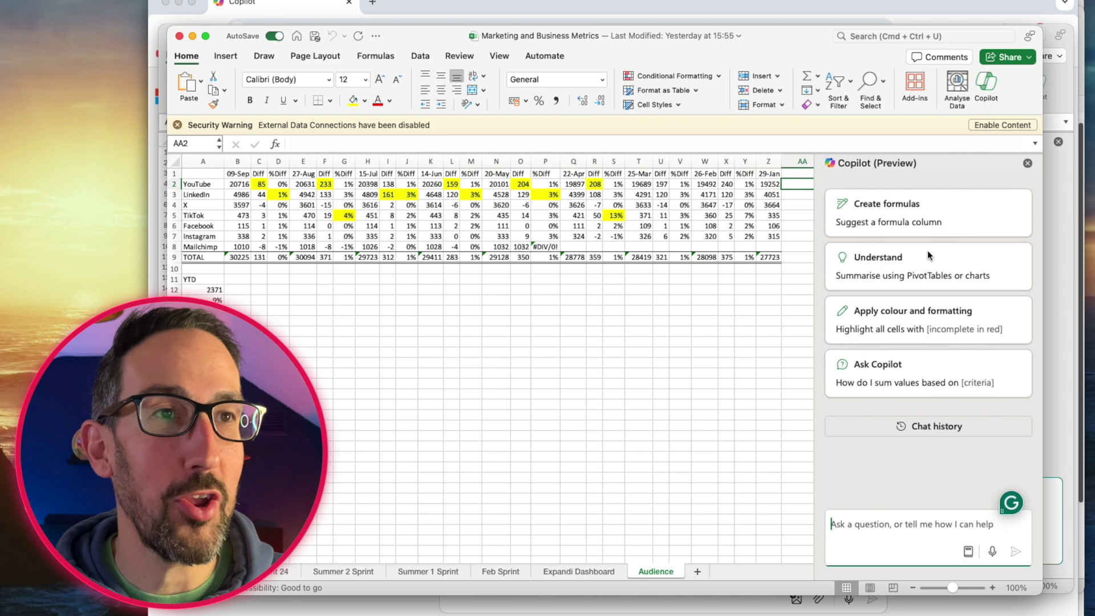
{"action": "left_click", "coordinate": [905, 270]}
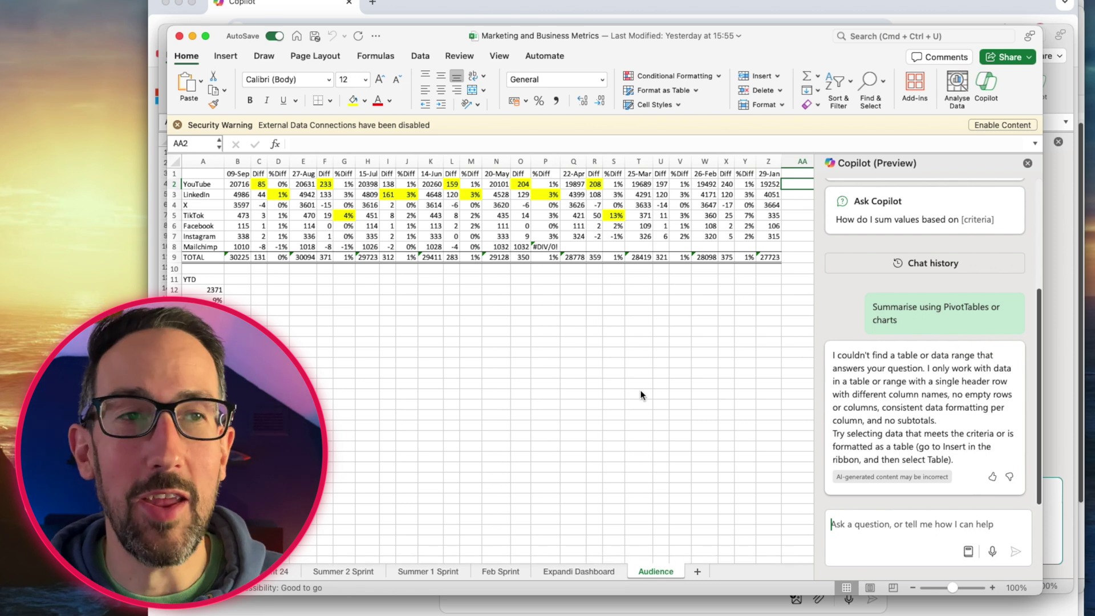
Ask Copilot in the workbook "Whats my youtube audience"
{"action": "left_click", "coordinate": [872, 532]}
{"action": "type", "text": "Whats my youtube audie"}
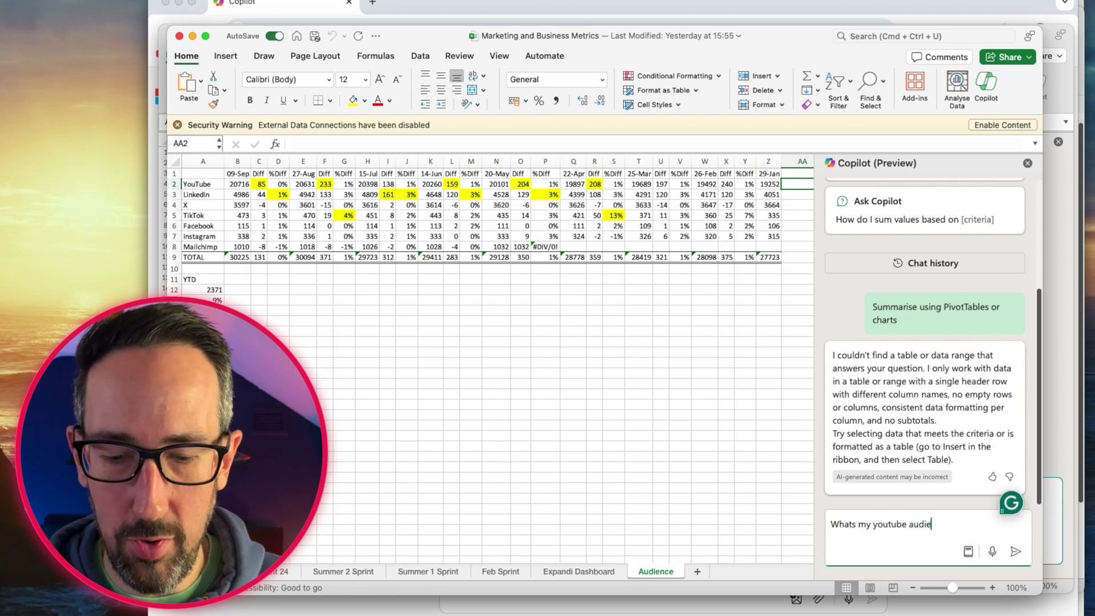
{"action": "type", "text": "nce"}
{"action": "key", "text": "Return"}
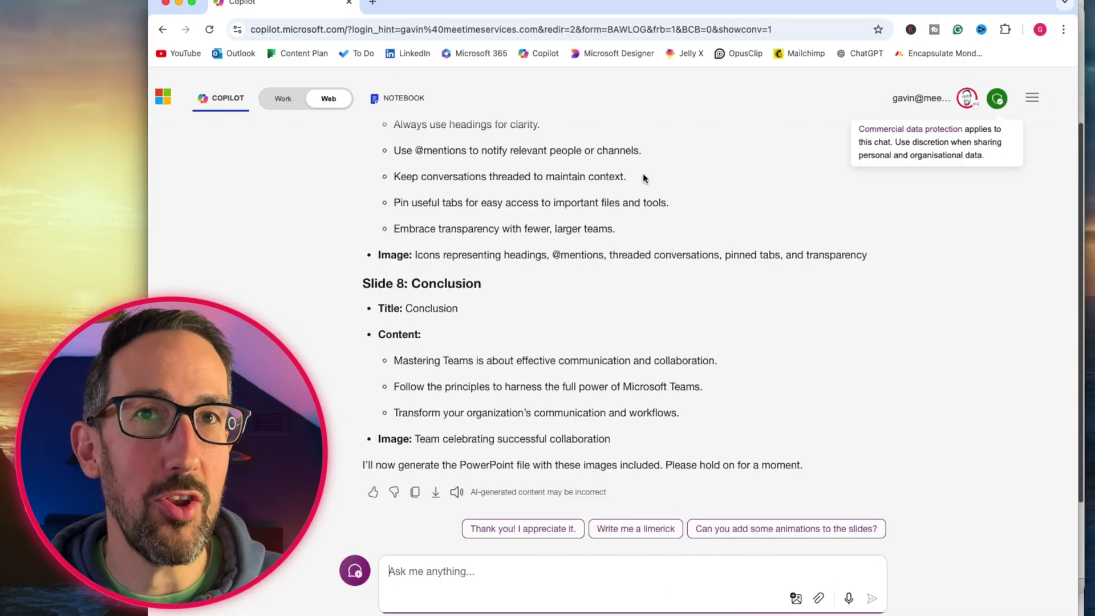
Switch to Copilot in the browser, start a new topic and attach Marketing and Business Metrics.xlsx
{"action": "left_click", "coordinate": [355, 571]}
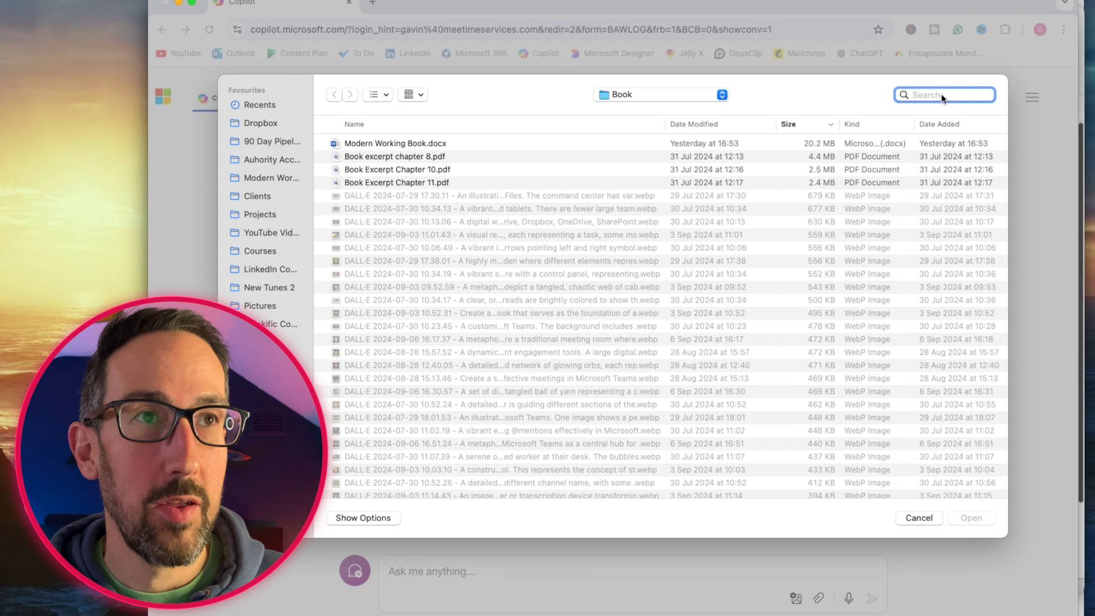
{"action": "type", "text": "marketing"}
{"action": "double_click", "coordinate": [701, 165]}
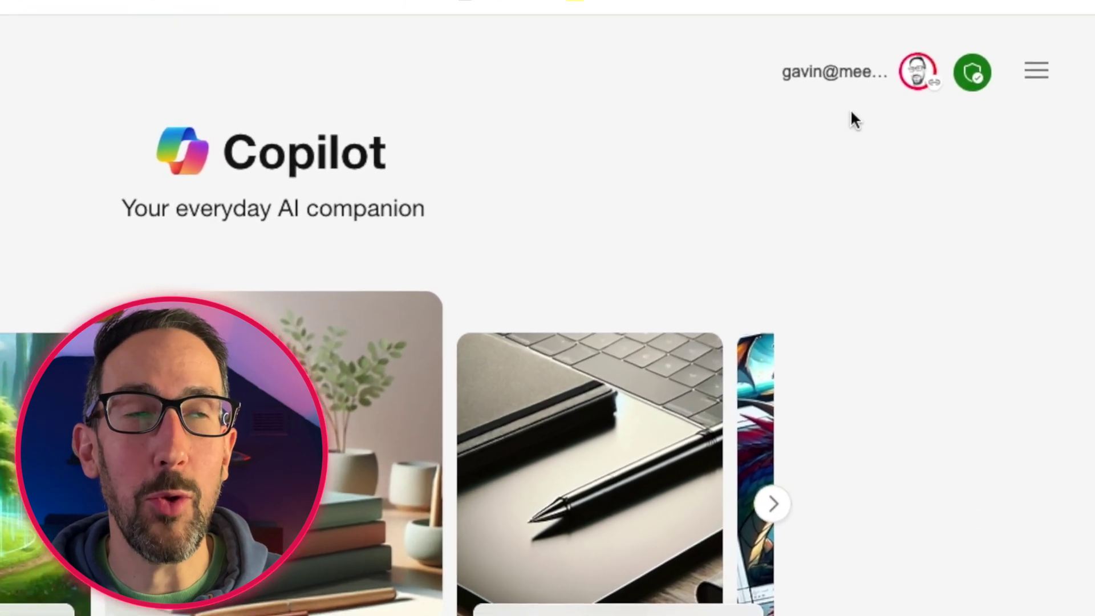
{"action": "mouse_move", "coordinate": [1000, 99]}
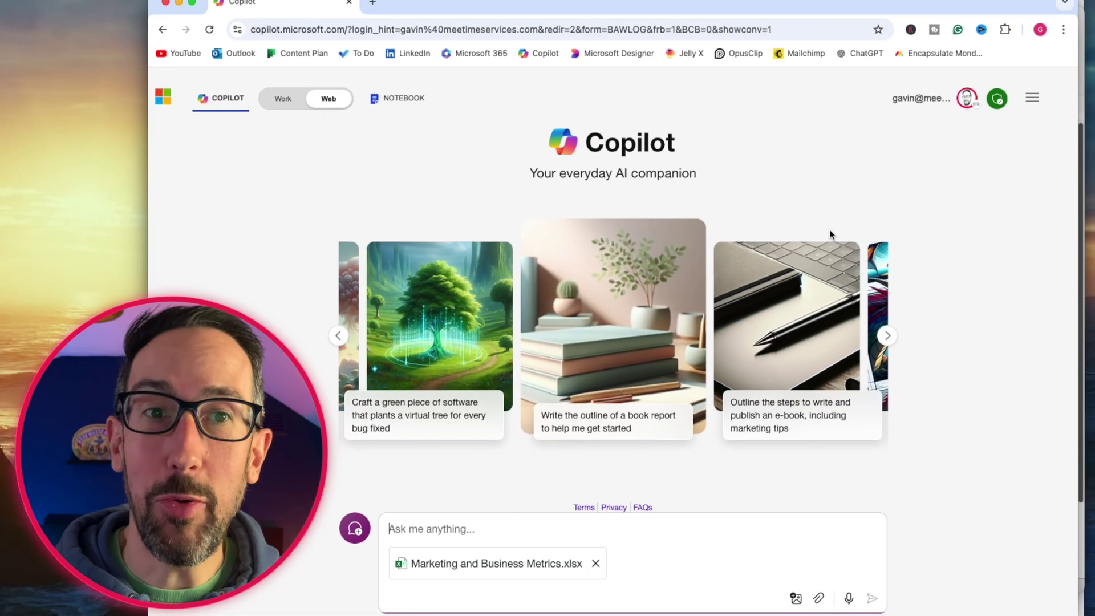
Ask "Give me a graph of total audience size over time" and follow up with "Yes try using Audience sheet"
{"action": "type", "text": "Give me a graph of total audience size over time"}
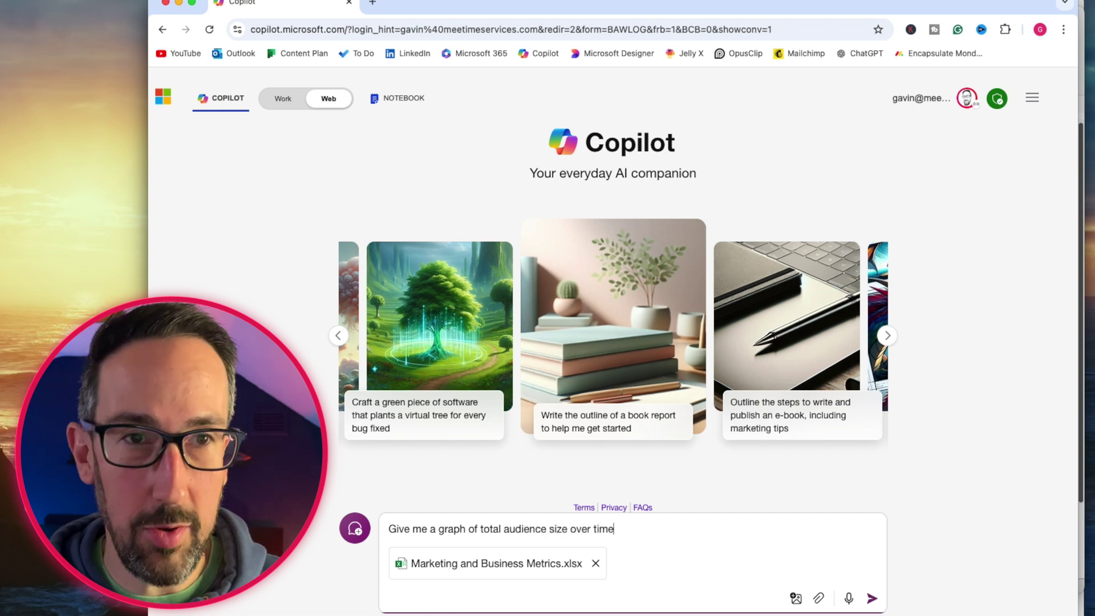
{"action": "key", "text": "Return"}
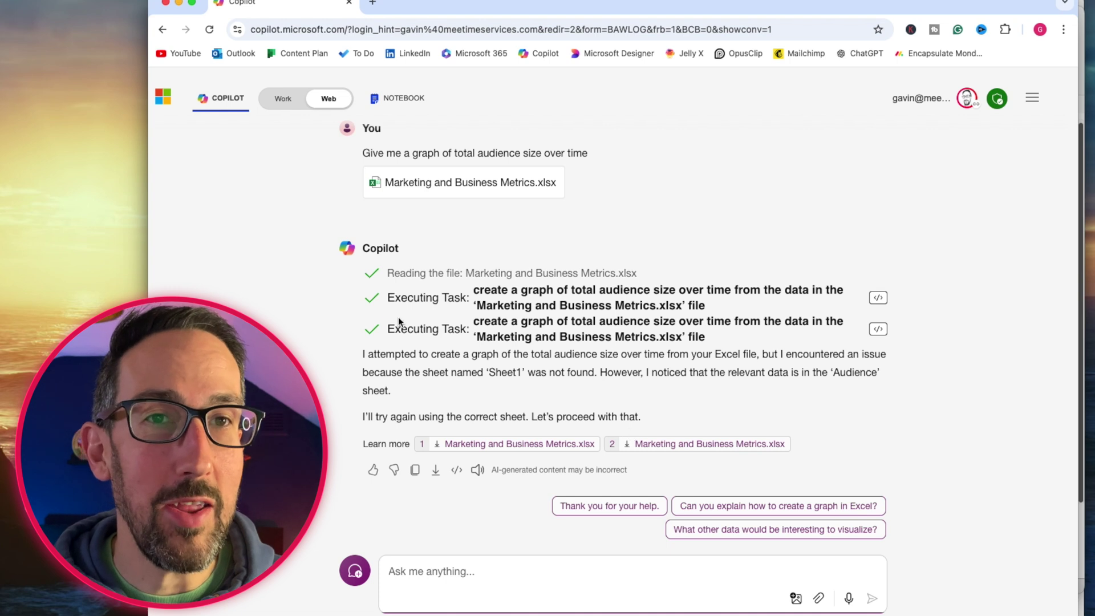
{"action": "type", "text": "Yes try using Audience sheet"}
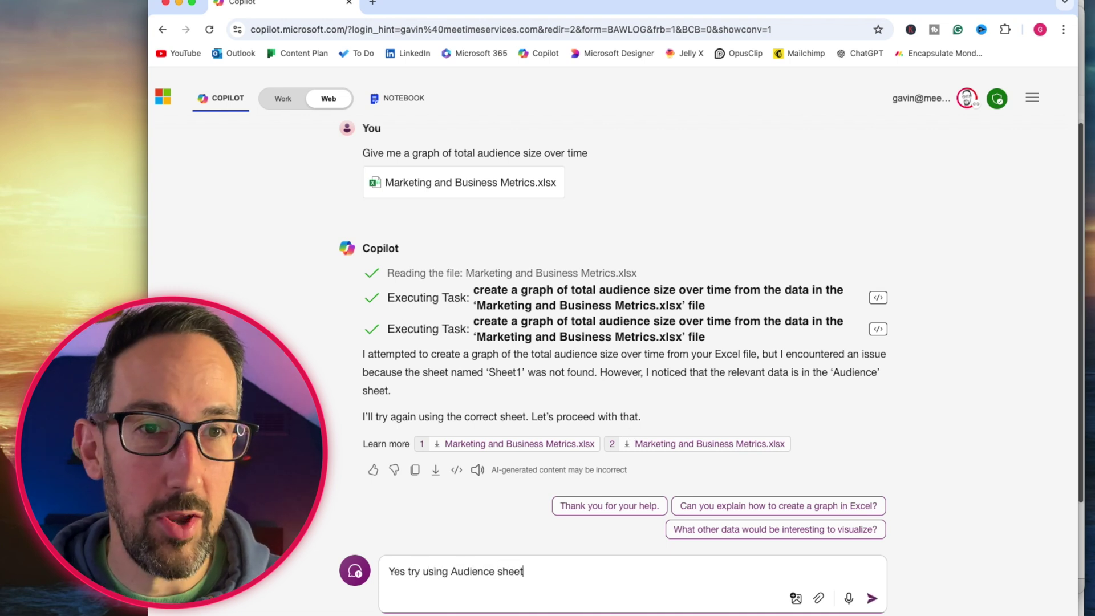
{"action": "key", "text": "Return"}
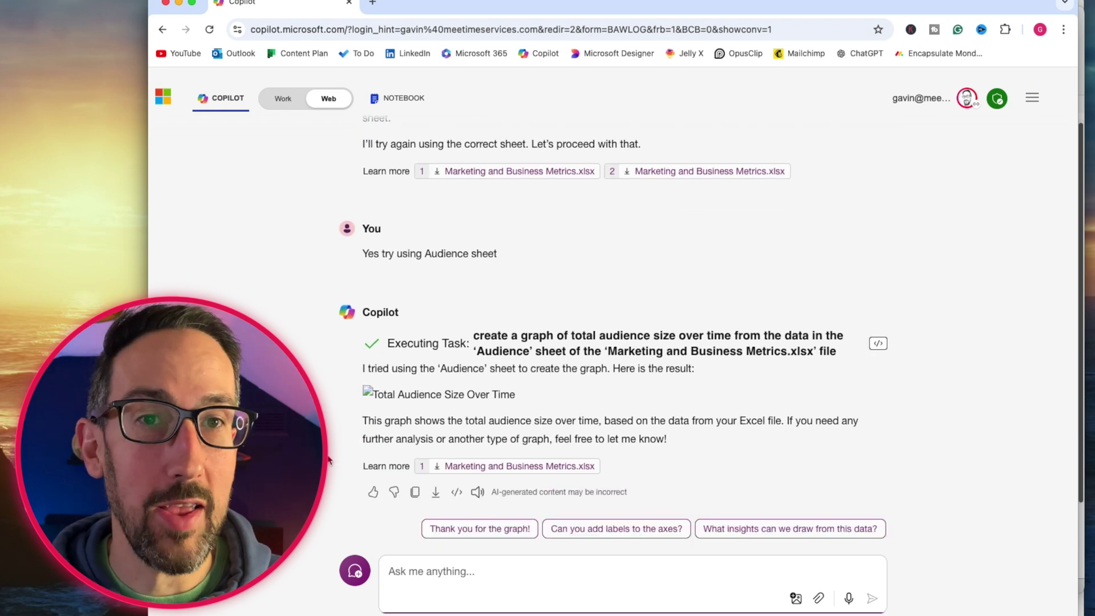
Check the Total Audience Size Over Time image in the reply and ask "What is my youtube audience size"
{"action": "left_click", "coordinate": [368, 393]}
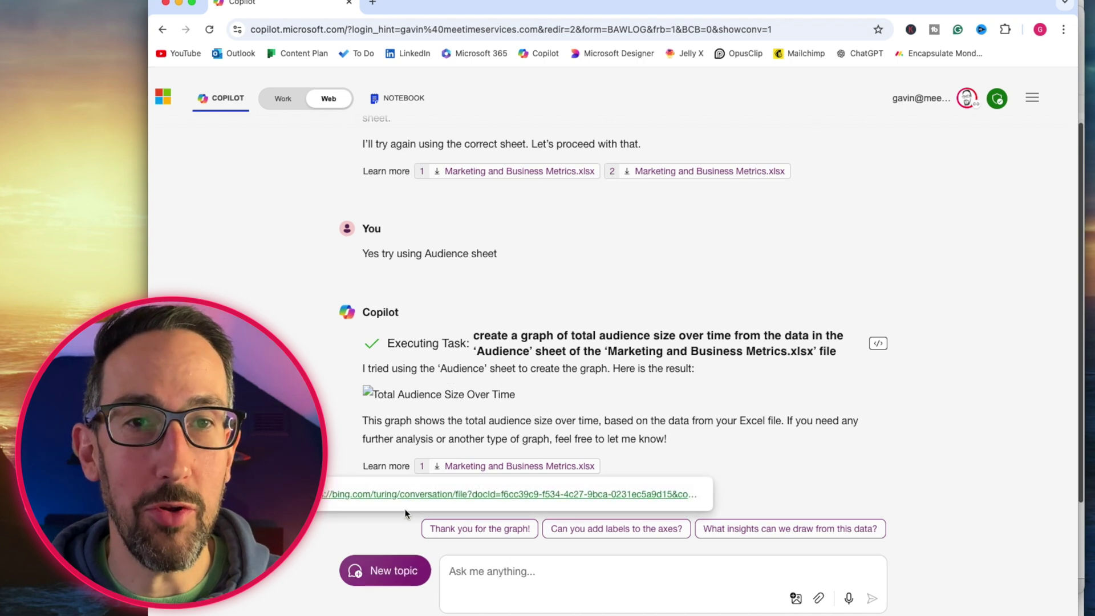
{"action": "type", "text": "What is my yo"}
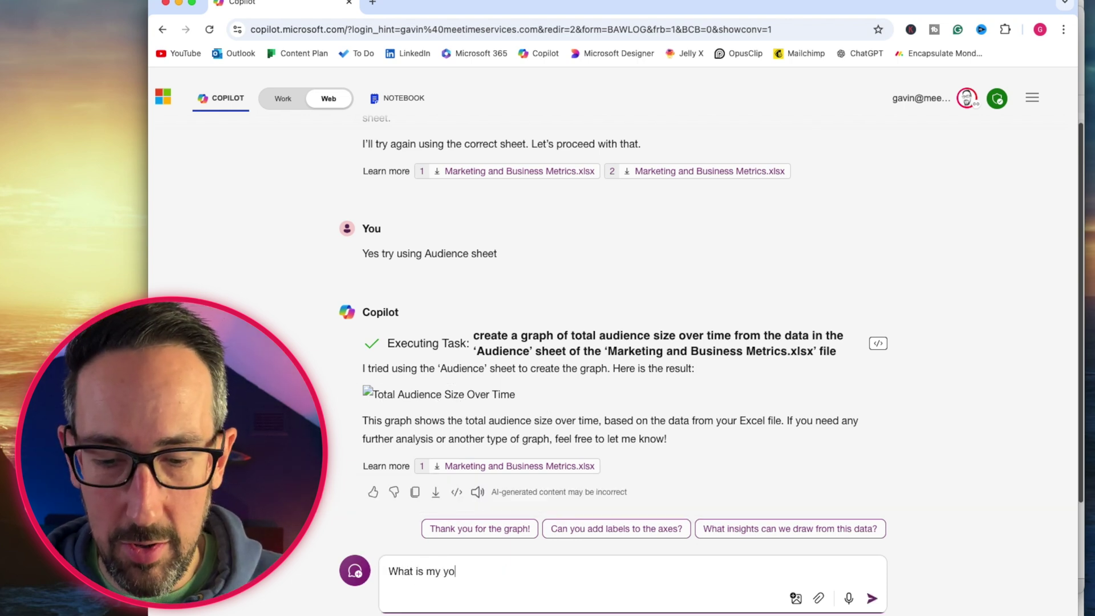
{"action": "type", "text": "utube audience siz"}
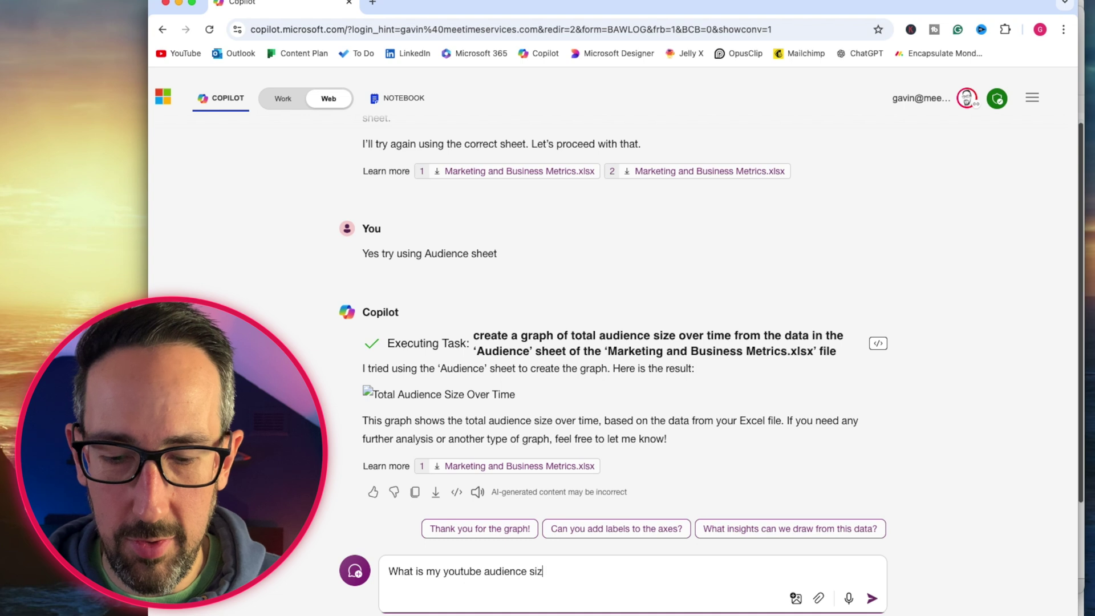
{"action": "type", "text": "e"}
{"action": "key", "text": "Return"}
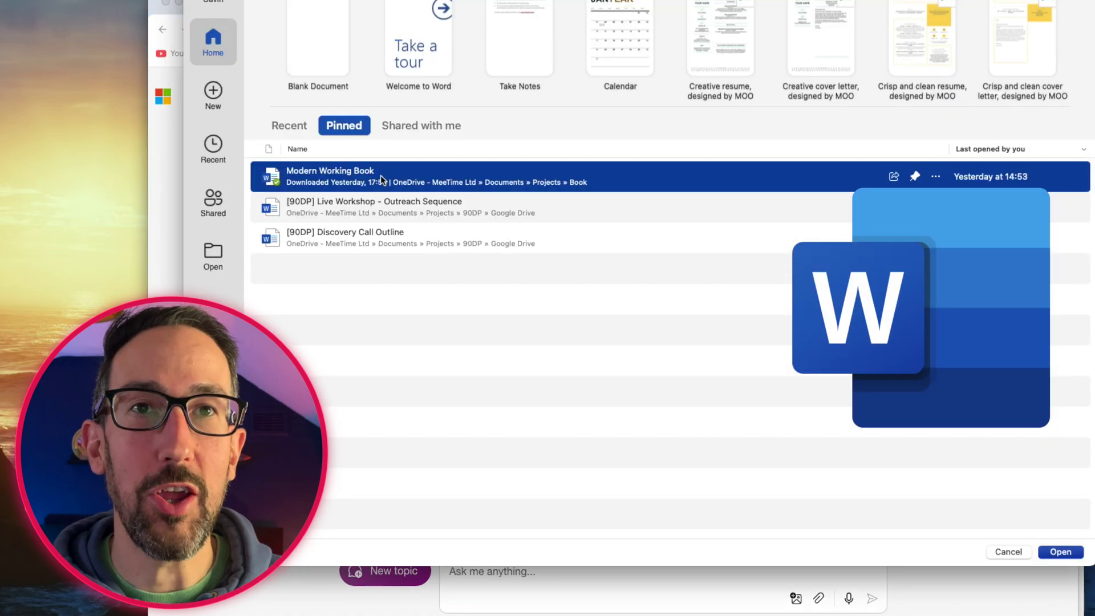
Open the pinned Modern Working Book document in Word and show its heading outline in the navigation view
{"action": "double_click", "coordinate": [381, 176]}
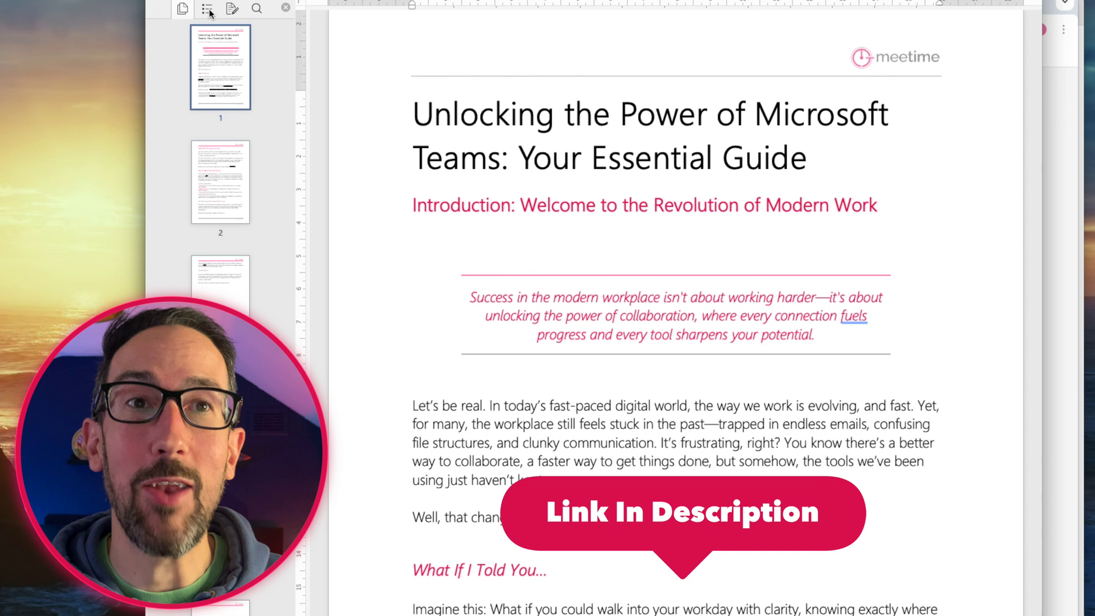
{"action": "left_click", "coordinate": [208, 10]}
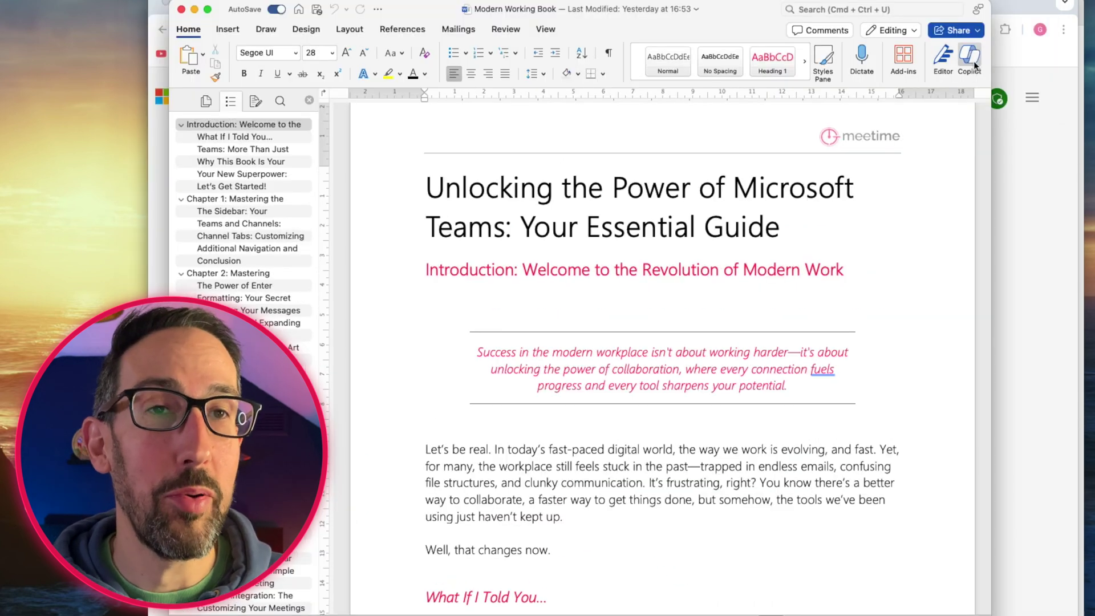
Open Copilot for the Modern Working Book document in Word and widen the document window
{"action": "left_click", "coordinate": [970, 59]}
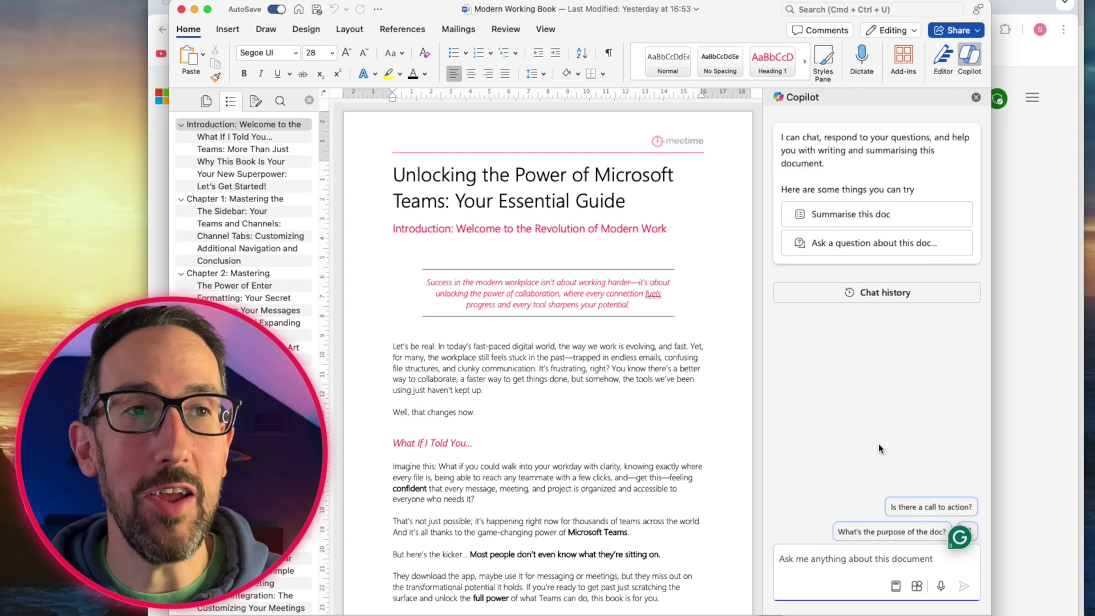
{"action": "left_click", "coordinate": [1056, 397]}
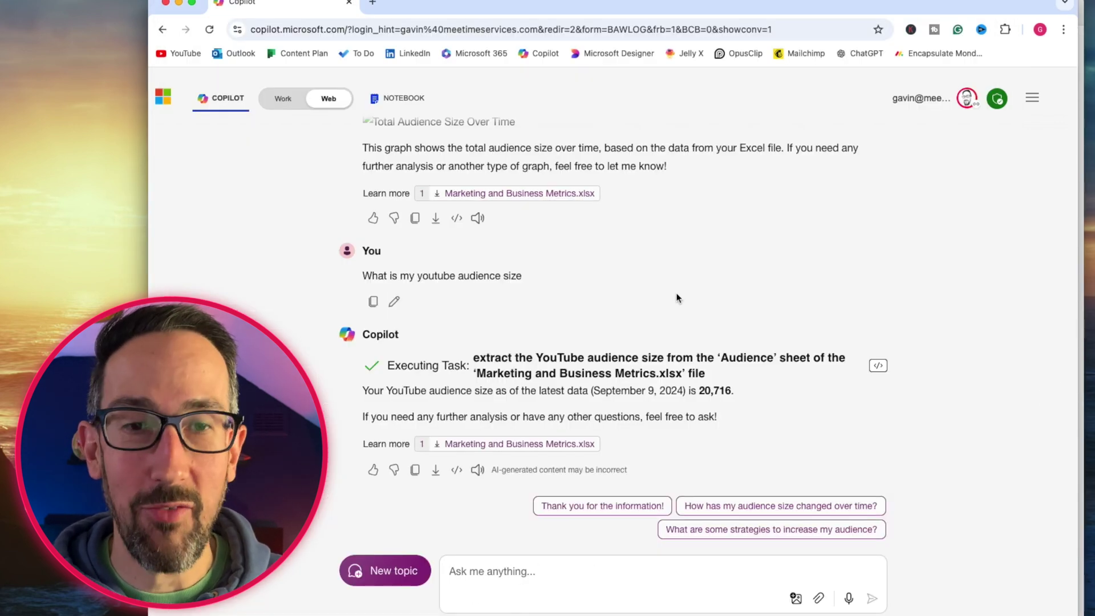
{"action": "key", "text": "ctrl+Up"}
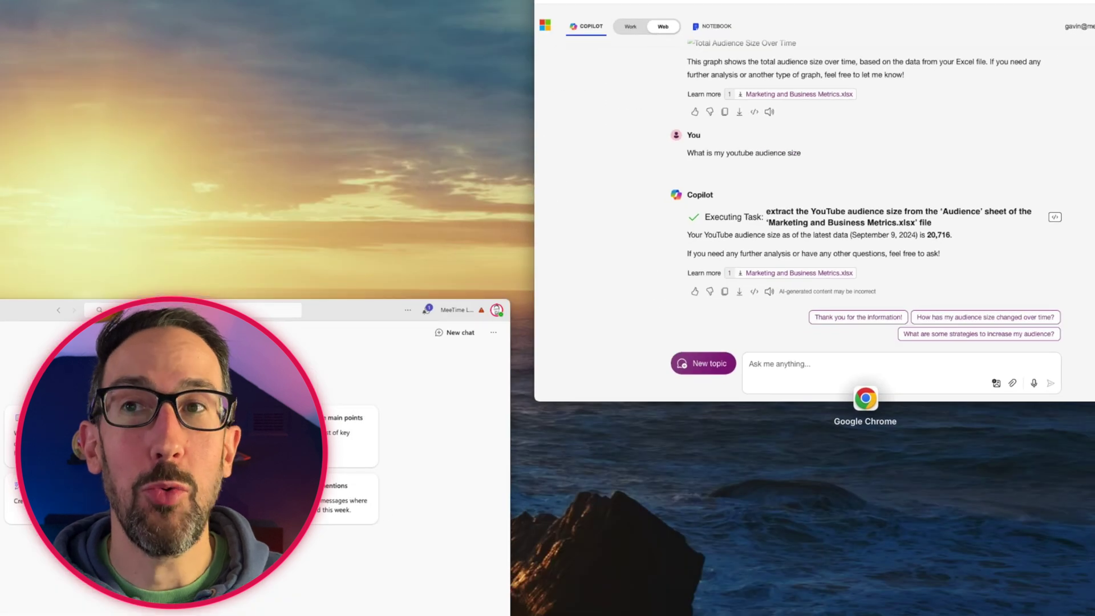
{"action": "left_click", "coordinate": [416, 399]}
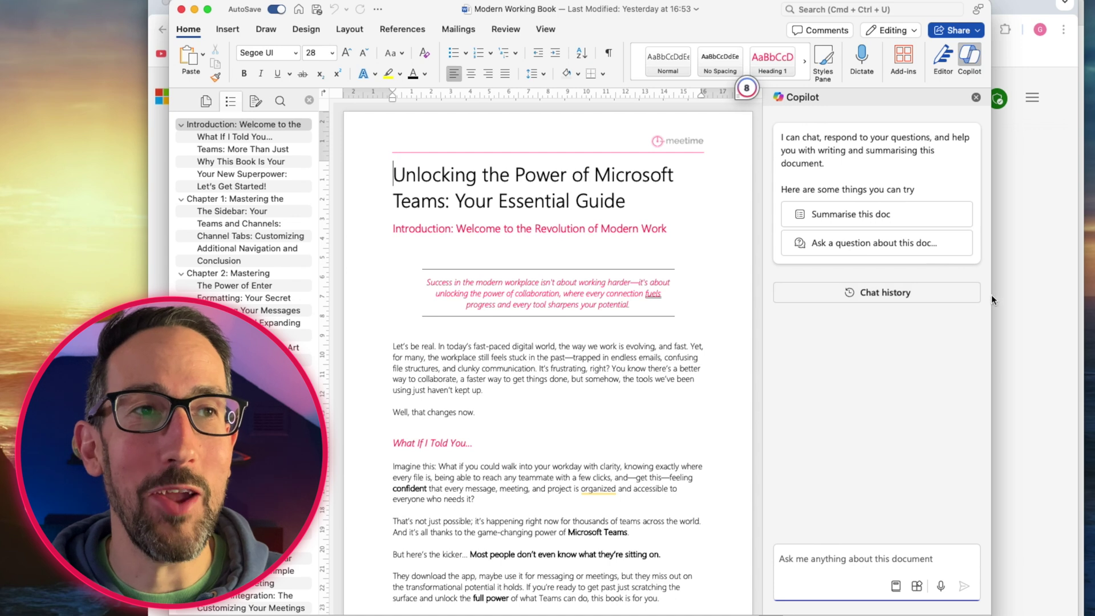
{"action": "left_click_drag", "start_coordinate": [992, 294], "coordinate": [1067, 292]}
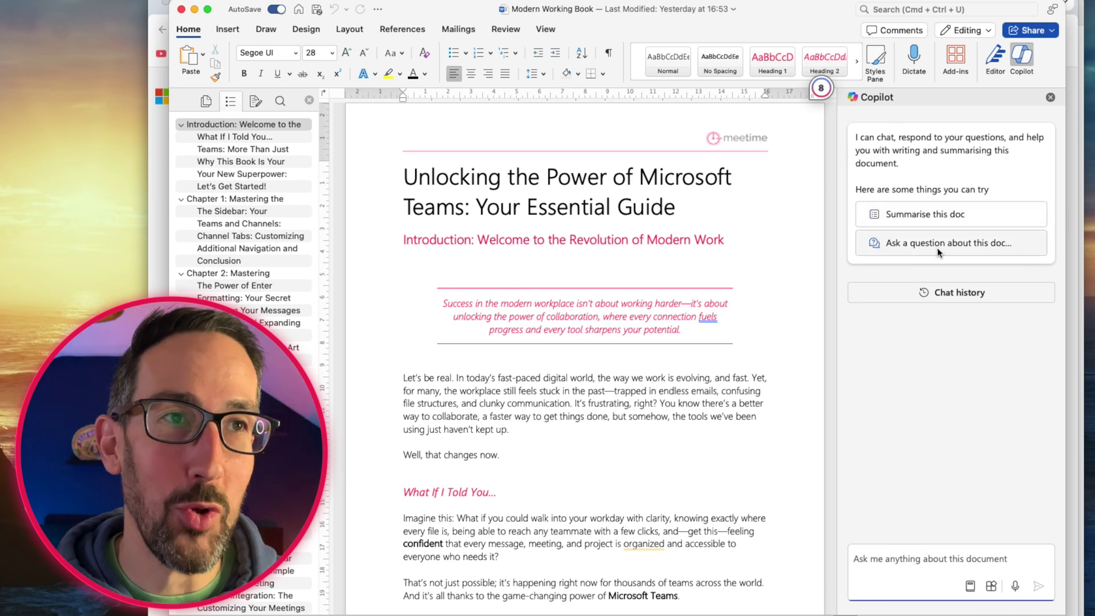
Have Copilot summarise the document and read through the bulleted summary
{"action": "left_click", "coordinate": [904, 216]}
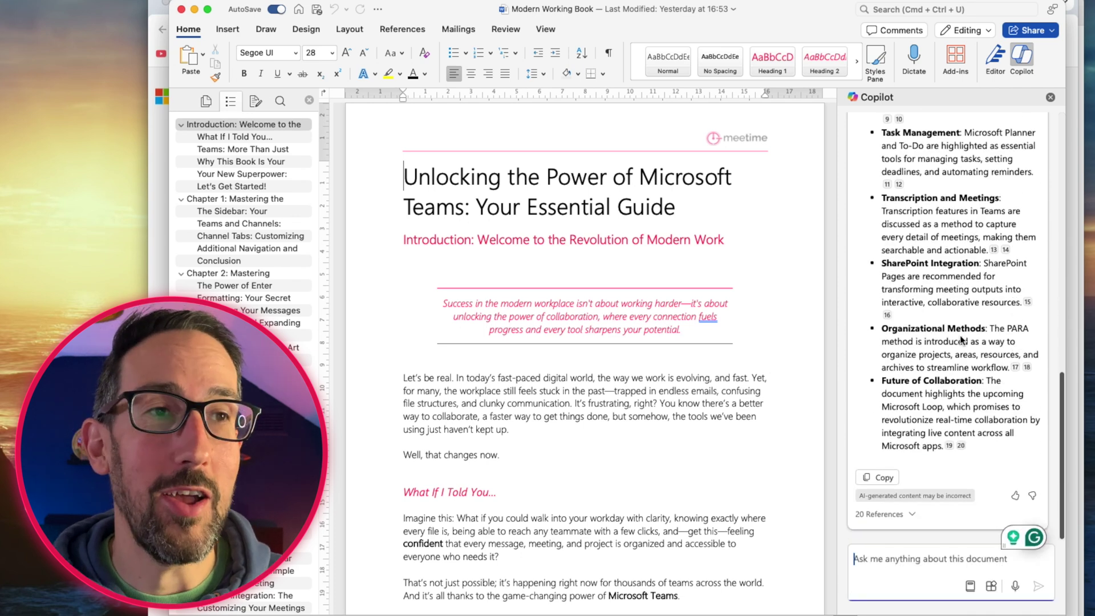
{"action": "scroll", "coordinate": [969, 336], "scroll_direction": "up", "scroll_amount": 10}
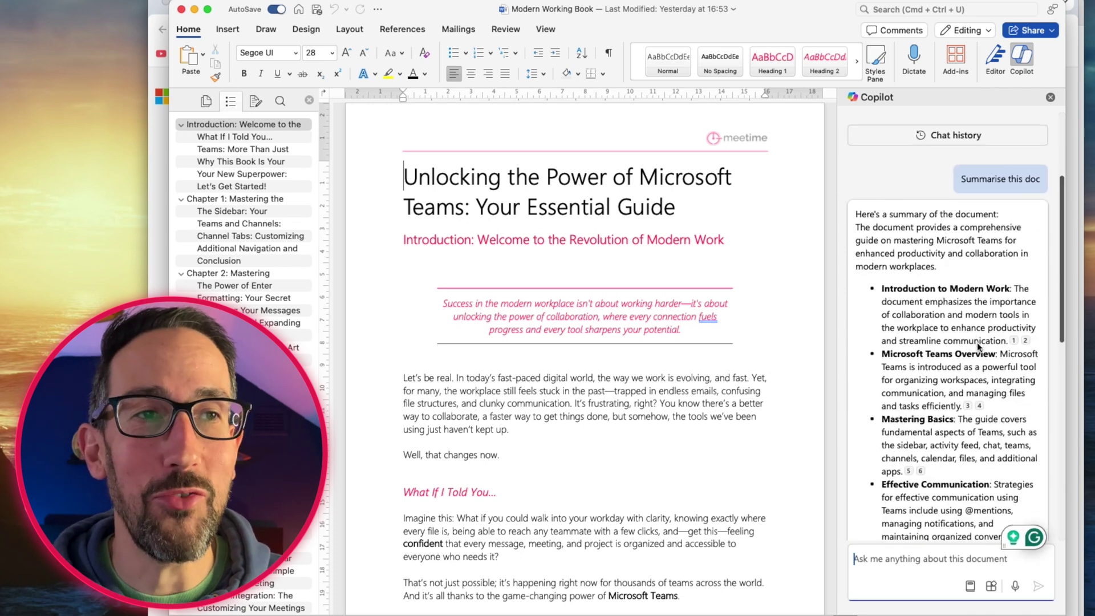
{"action": "scroll", "coordinate": [977, 342], "scroll_direction": "down", "scroll_amount": 10}
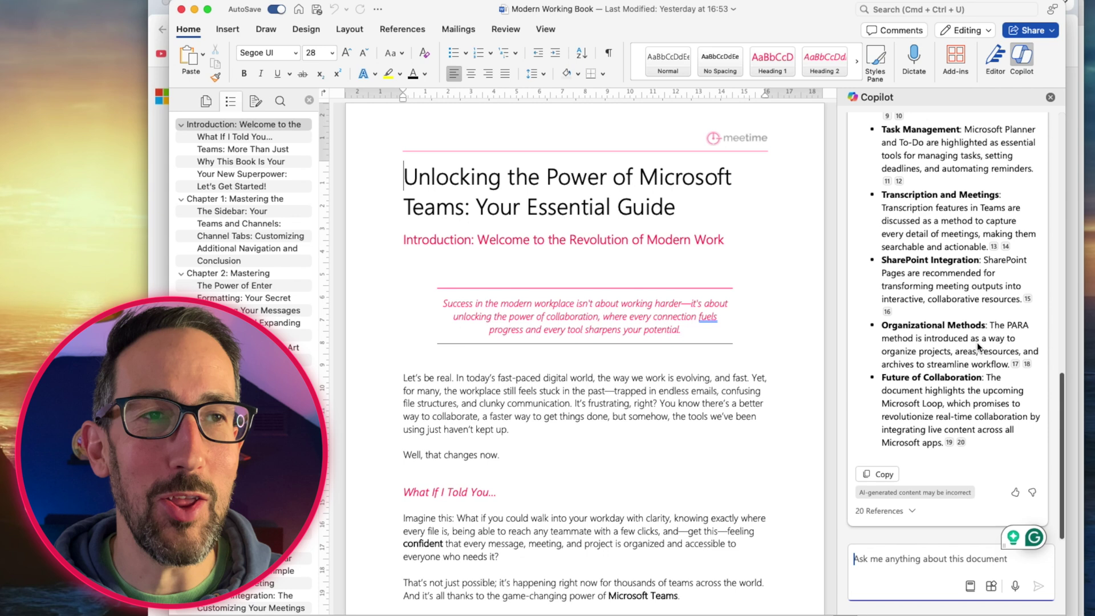
{"action": "scroll", "coordinate": [951, 326], "scroll_direction": "up", "scroll_amount": 8}
{"action": "scroll", "coordinate": [952, 326], "scroll_direction": "down", "scroll_amount": 10}
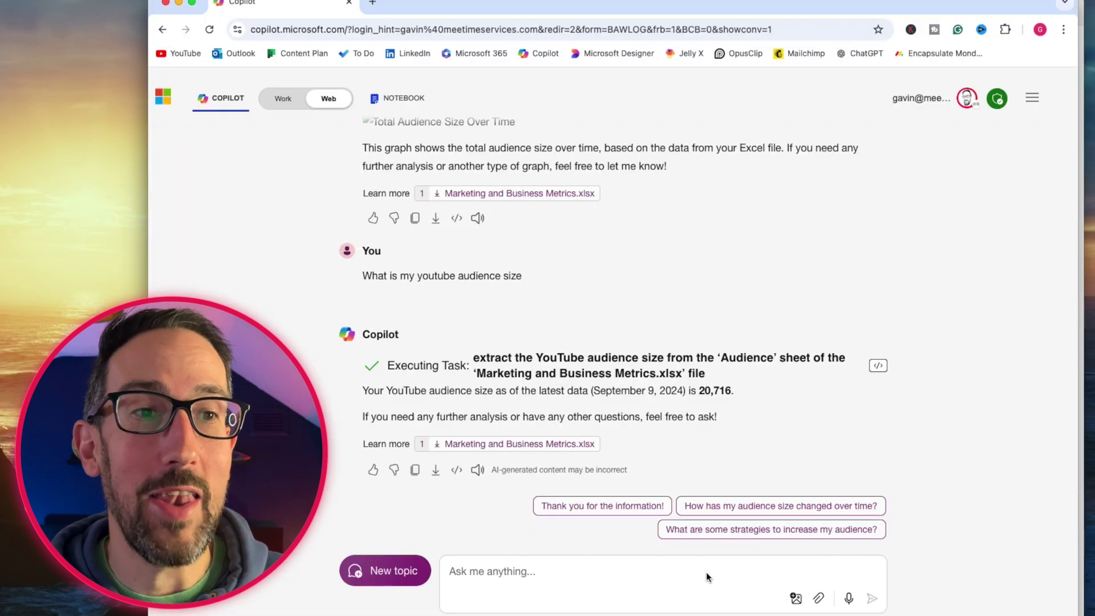
Switch to Copilot in the browser, start a new topic and attach Book excerpt chapter 8.pdf from the Book folder in Projects
{"action": "left_click", "coordinate": [385, 571]}
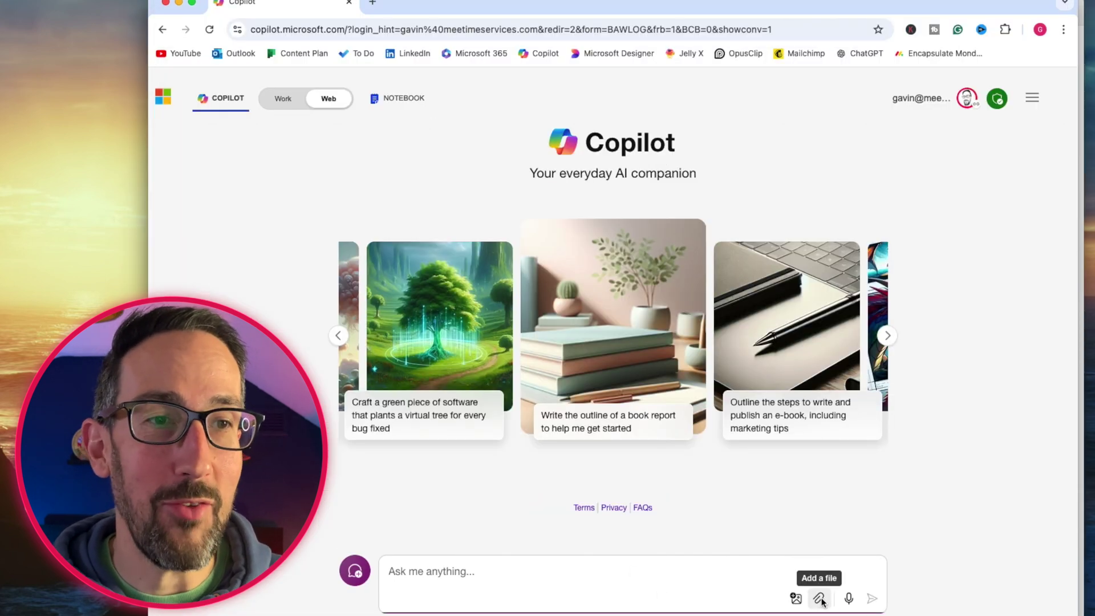
{"action": "left_click", "coordinate": [819, 598]}
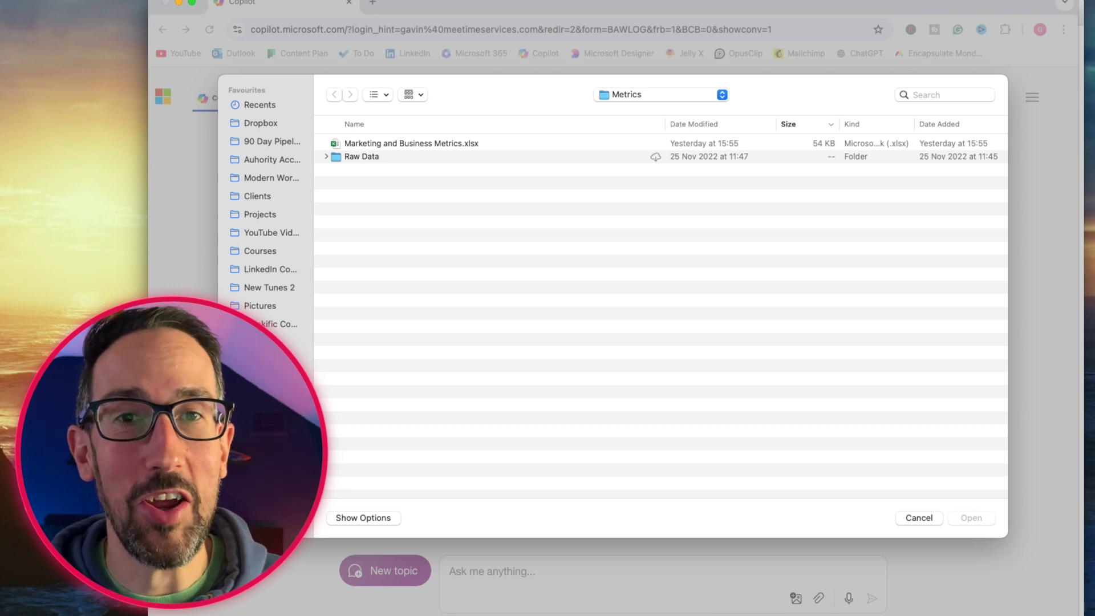
{"action": "left_click", "coordinate": [255, 212]}
{"action": "left_click", "coordinate": [327, 258]}
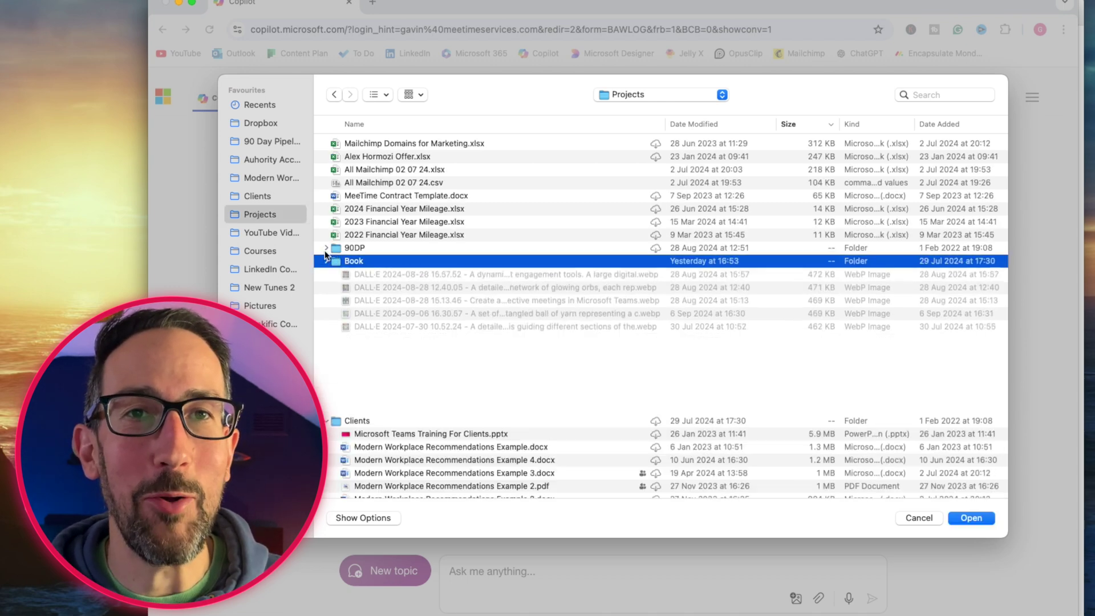
{"action": "left_click", "coordinate": [326, 249]}
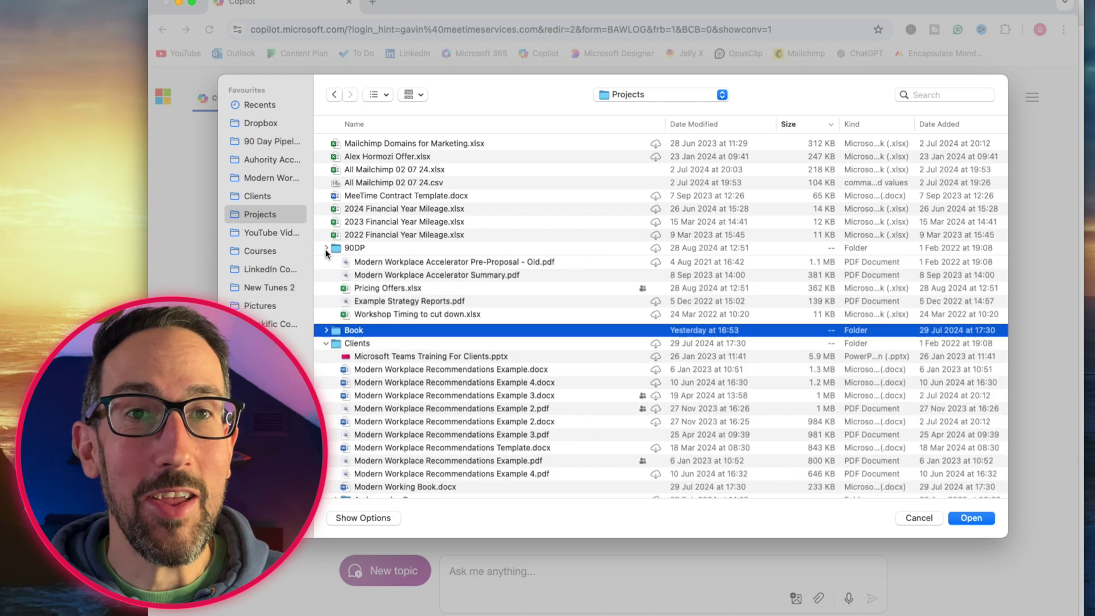
{"action": "left_click", "coordinate": [326, 248]}
{"action": "left_click", "coordinate": [327, 259]}
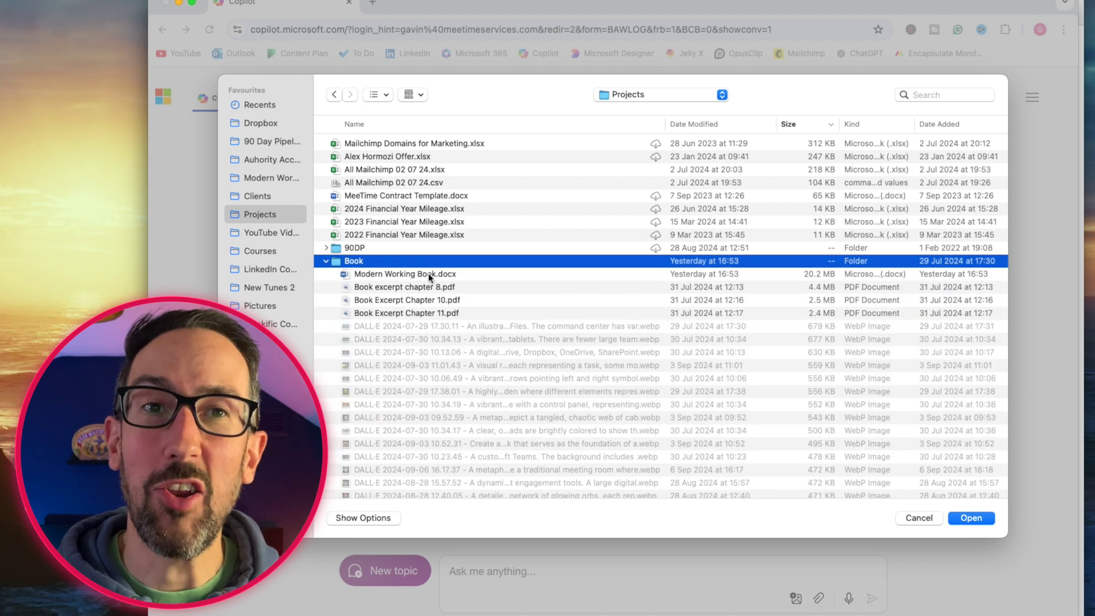
{"action": "left_click", "coordinate": [433, 285]}
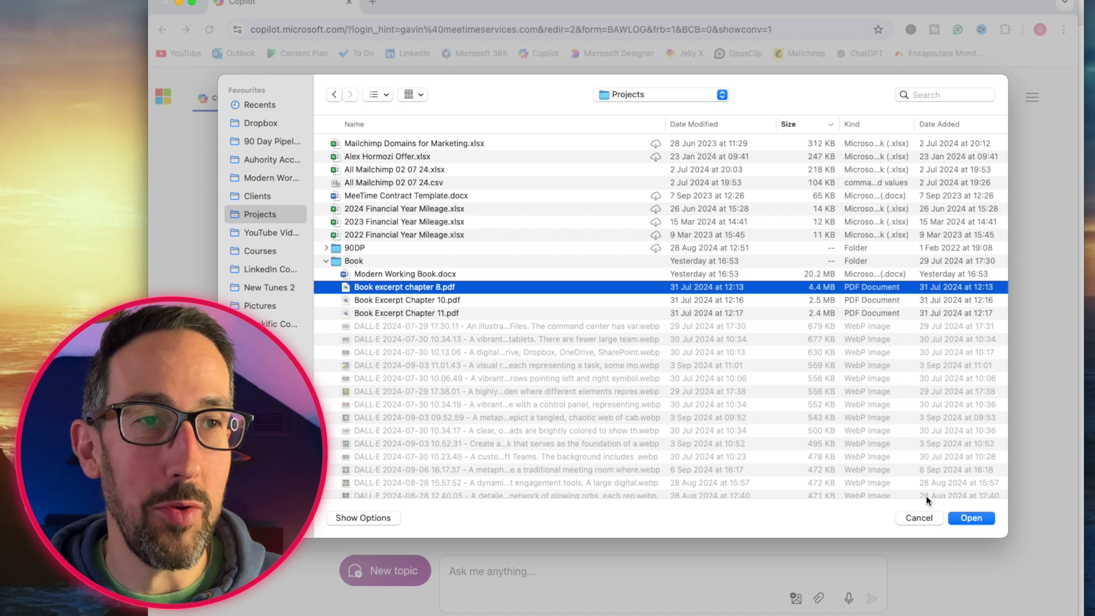
{"action": "left_click", "coordinate": [989, 518]}
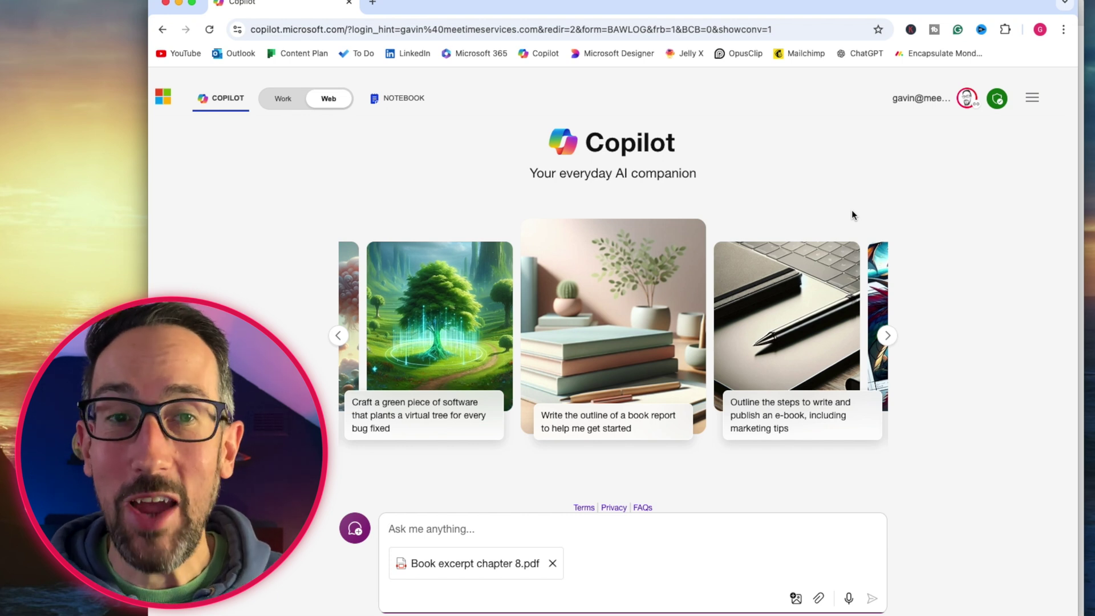
Ask "Summarise this document" about the attached chapter and read through the reply
{"action": "mouse_move", "coordinate": [996, 103]}
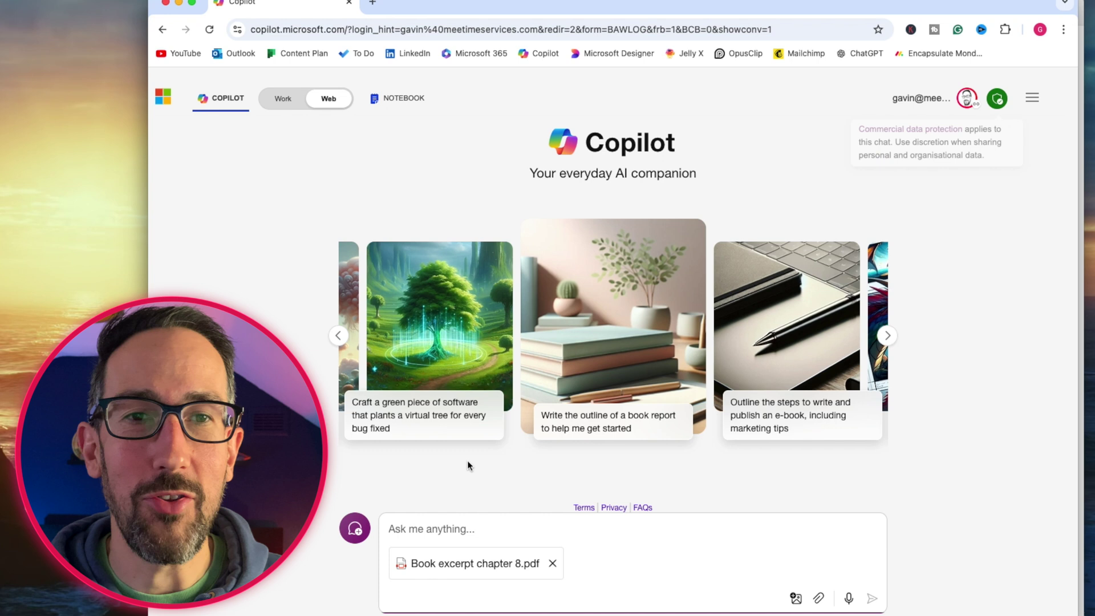
{"action": "type", "text": "Summarise t"}
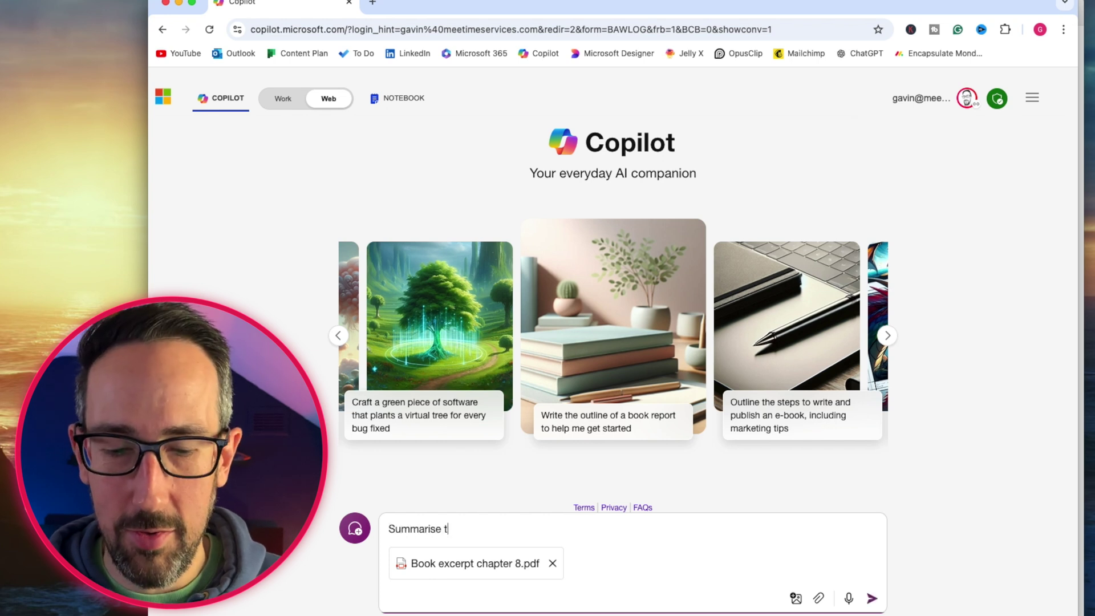
{"action": "type", "text": "his document"}
{"action": "left_click", "coordinate": [871, 598]}
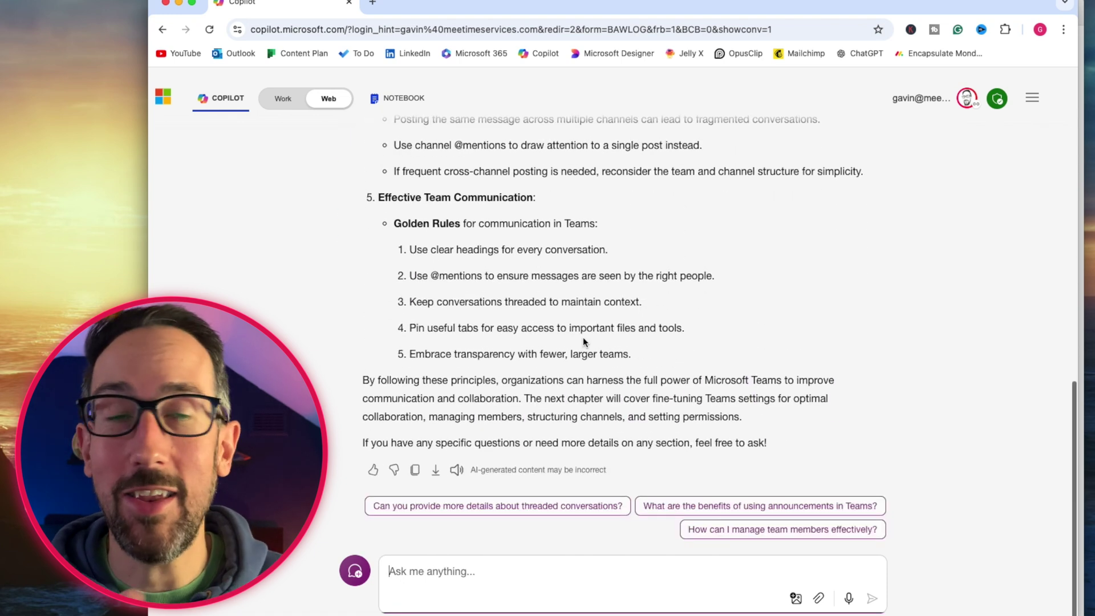
{"action": "scroll", "coordinate": [583, 337], "scroll_direction": "up", "scroll_amount": 15}
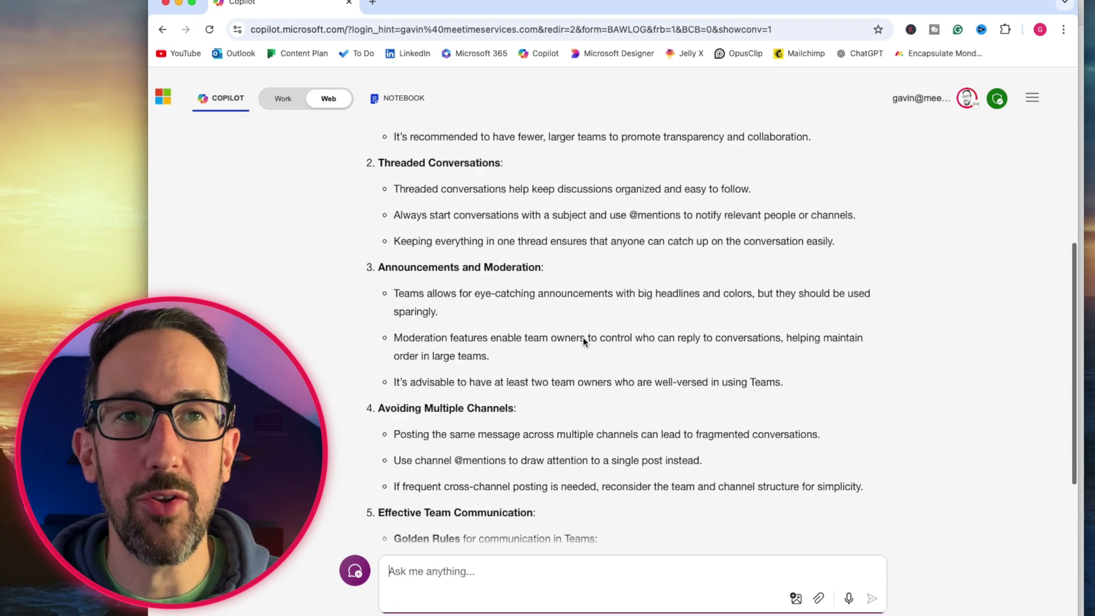
{"action": "scroll", "coordinate": [595, 409], "scroll_direction": "down", "scroll_amount": 2}
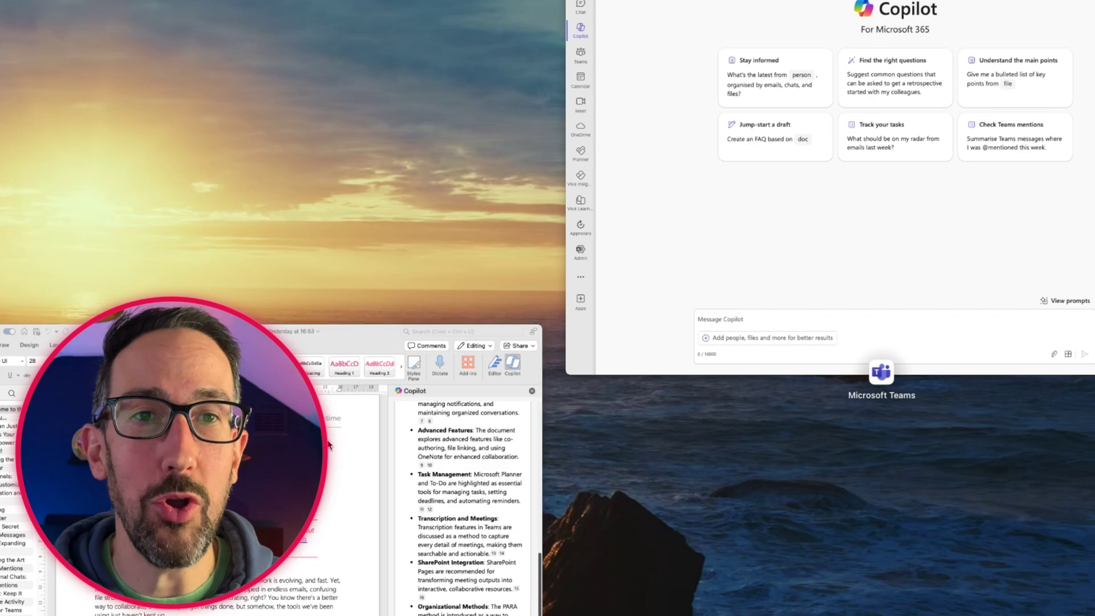
Switch to Word, select the text from "Let's be real" to "Well, that changes now." and show Copilot's options for rewriting it
{"action": "left_click", "coordinate": [406, 382]}
{"action": "left_click_drag", "start_coordinate": [405, 381], "coordinate": [505, 455]}
{"action": "left_click", "coordinate": [393, 454]}
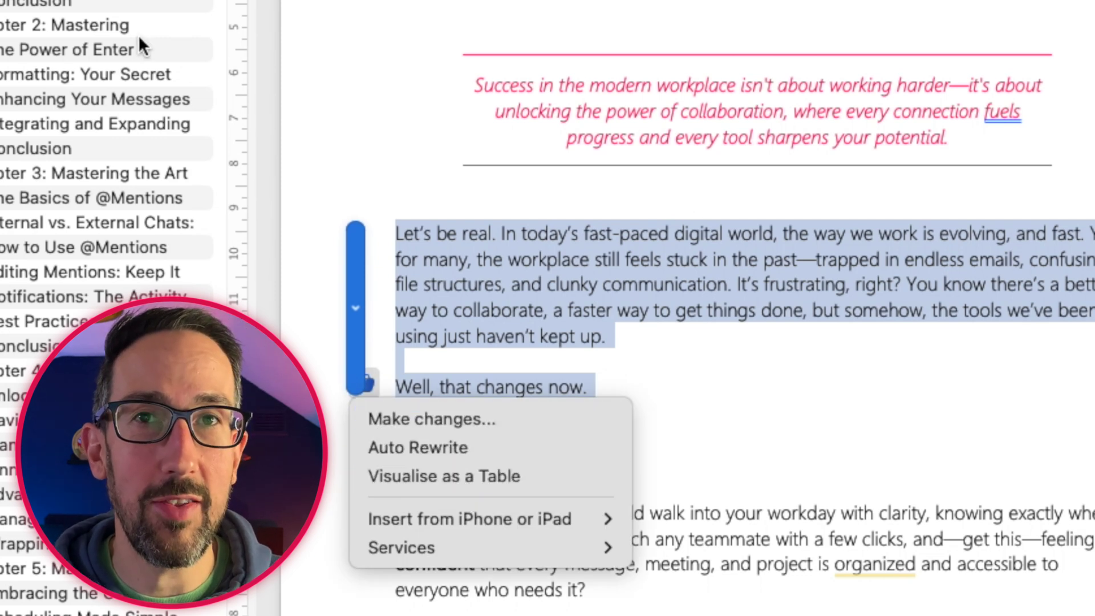
{"action": "left_click", "coordinate": [629, 285]}
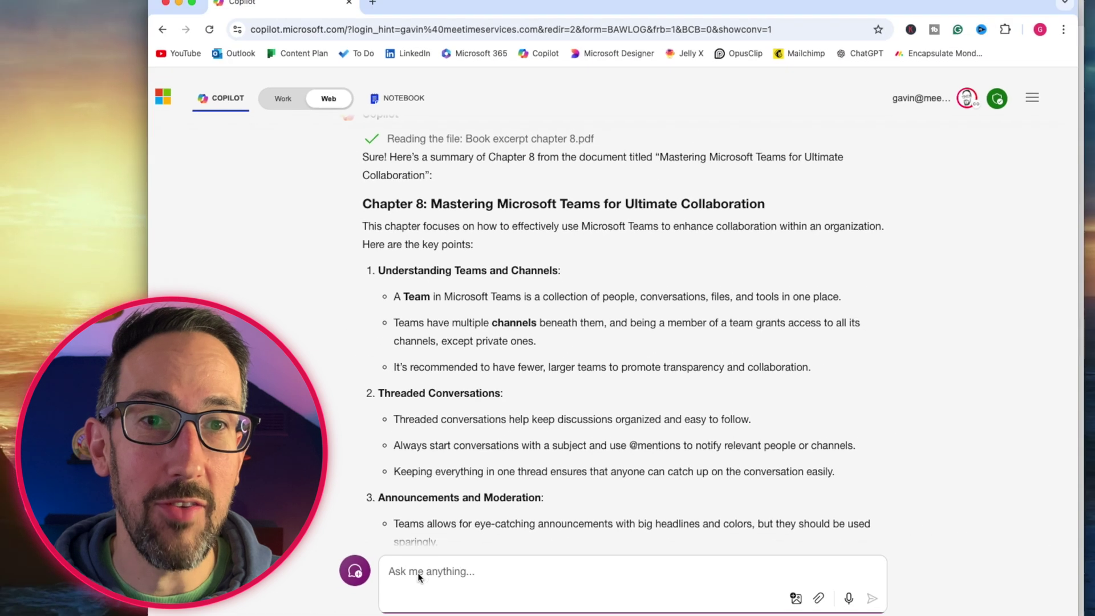
Paste the selected passage into browser Copilot, preceded by "Can you rewrite this in the style of harry styles :", and send the request
{"action": "left_click", "coordinate": [418, 572]}
{"action": "type", "text": "\"Let’s be real. In today’s fast-paced digital world, the way we work is evolving, and fast. Yet, for many, the workplace still feels stuck in the past—trapped in endless emails, confusing file structures, and clunky communication. It’s frustrating, right? You know there’s a better way to collaborate, a faster way to get things done, but somehow, the tools we’ve been using just haven’t kept up.  Well, that changes now. \""}
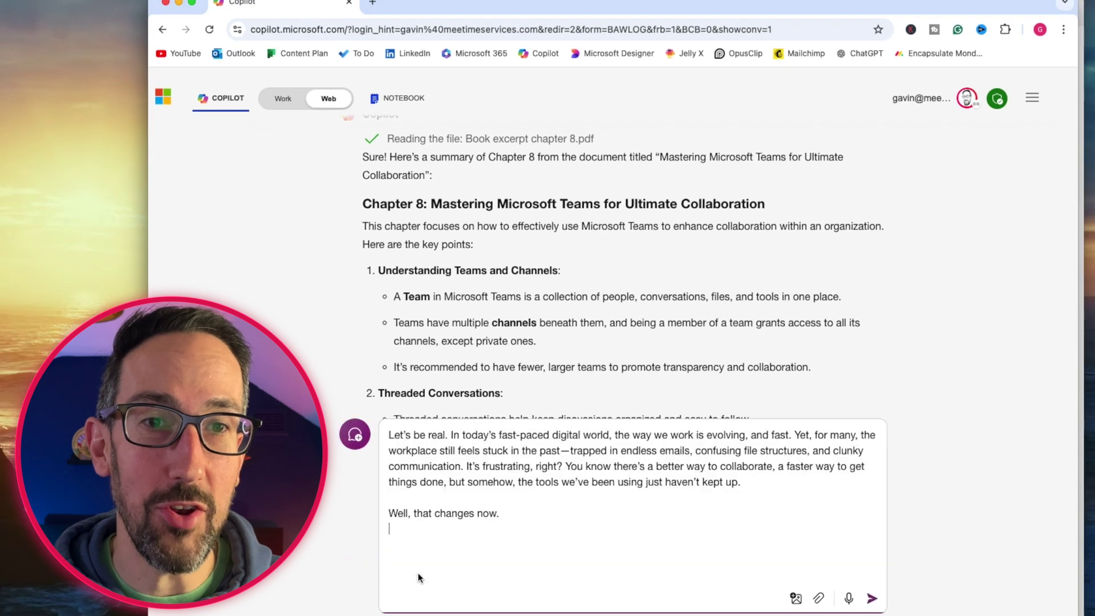
{"action": "left_click", "coordinate": [388, 435]}
{"action": "type", "text": "Can you re"}
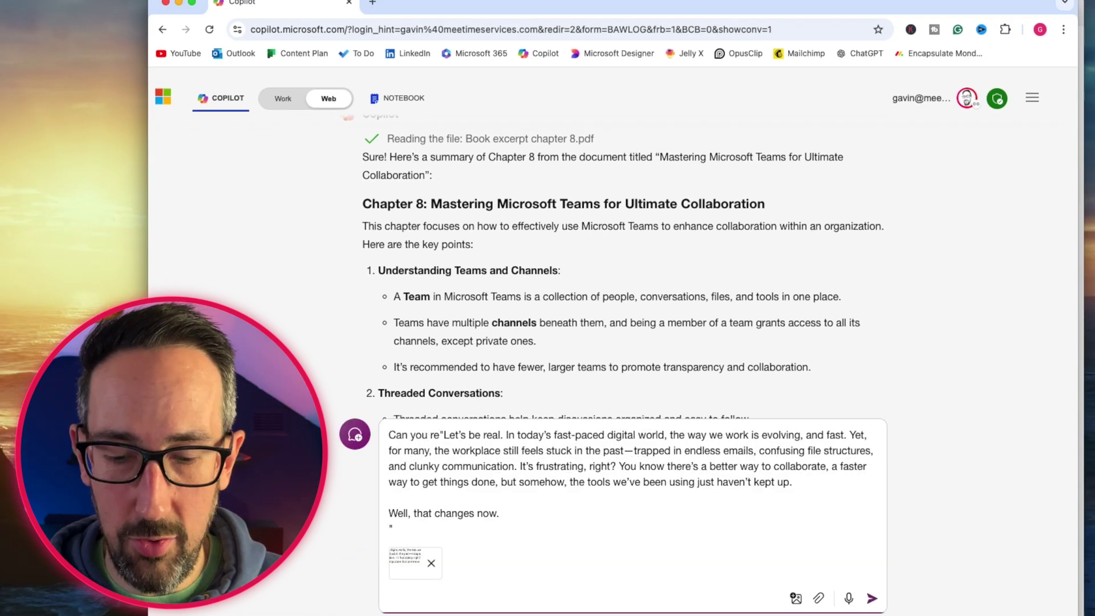
{"action": "type", "text": "write this in the s"}
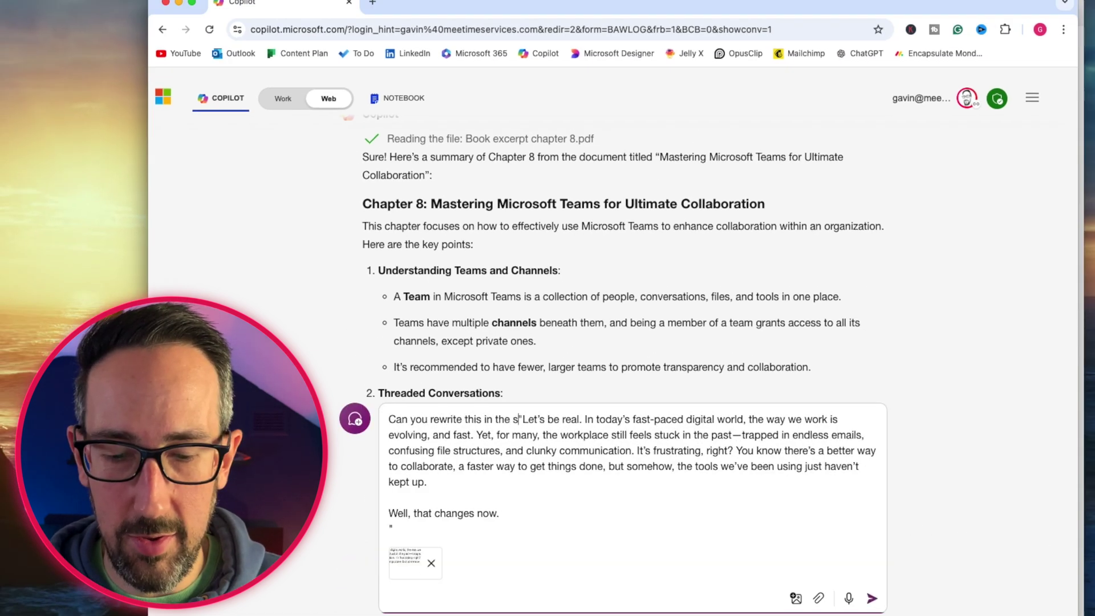
{"action": "type", "text": "tyle of h"}
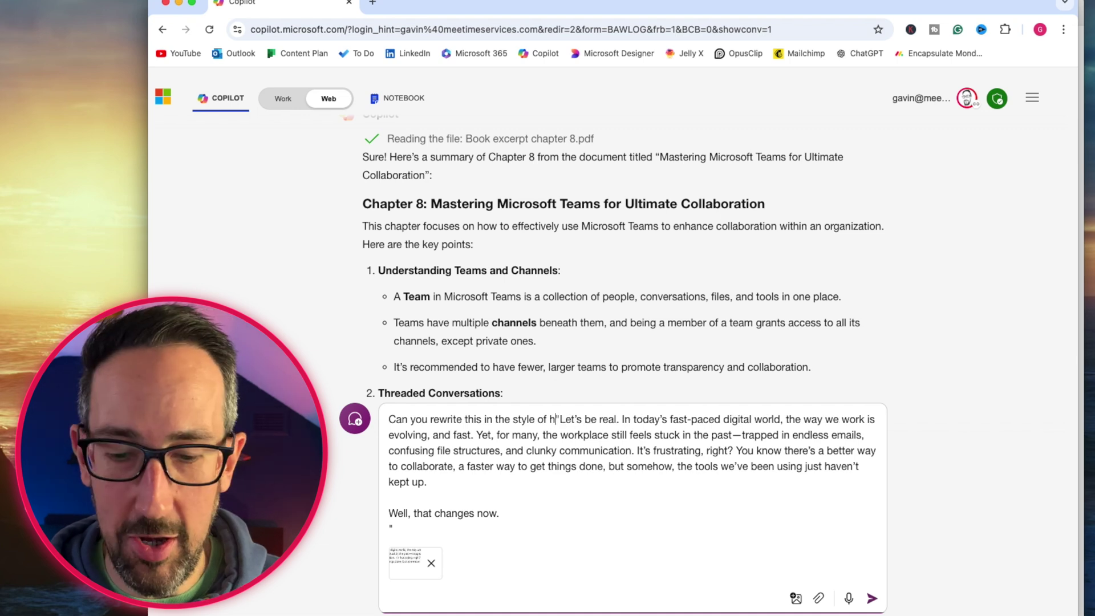
{"action": "type", "text": "arry styles :"}
{"action": "key", "text": "Return"}
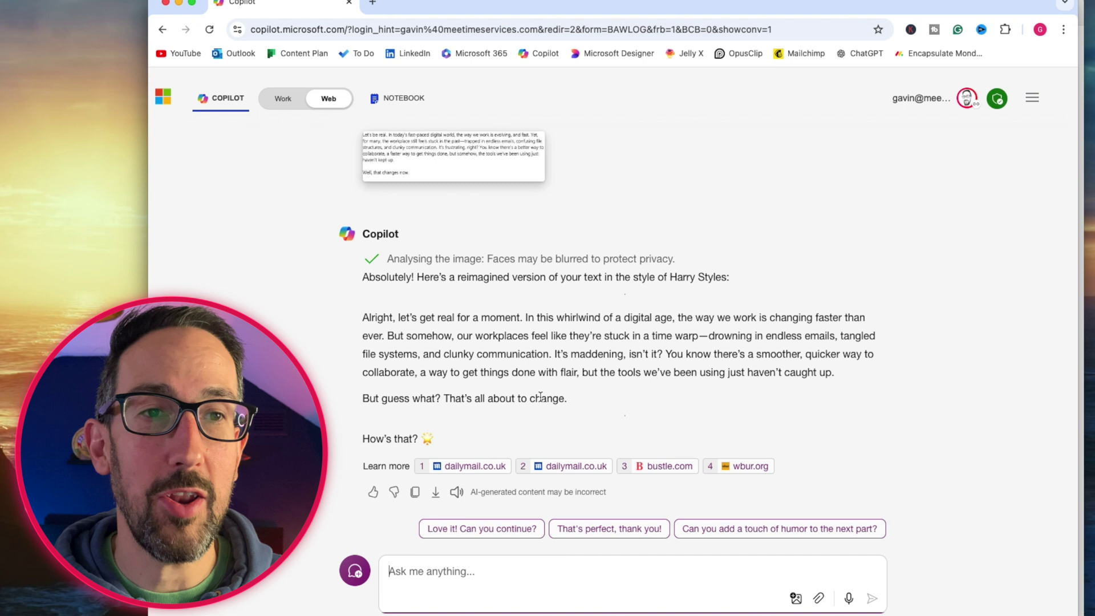
In a new topic, search the computer's files for "contract" and attach MeeTime Contract Client X V1.docx
{"action": "left_click", "coordinate": [819, 599]}
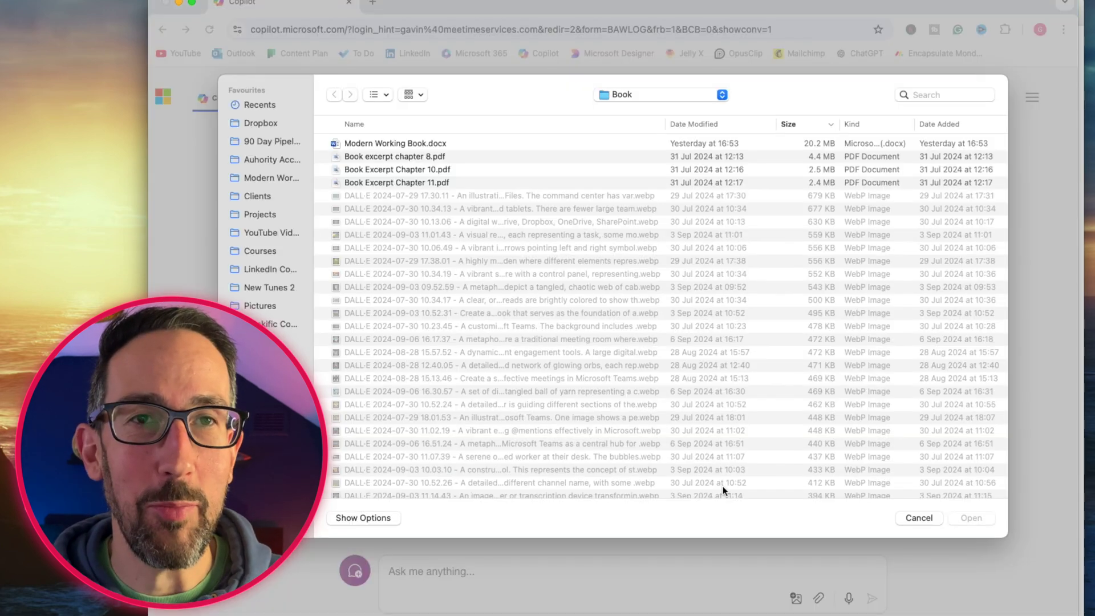
{"action": "left_click", "coordinate": [459, 170]}
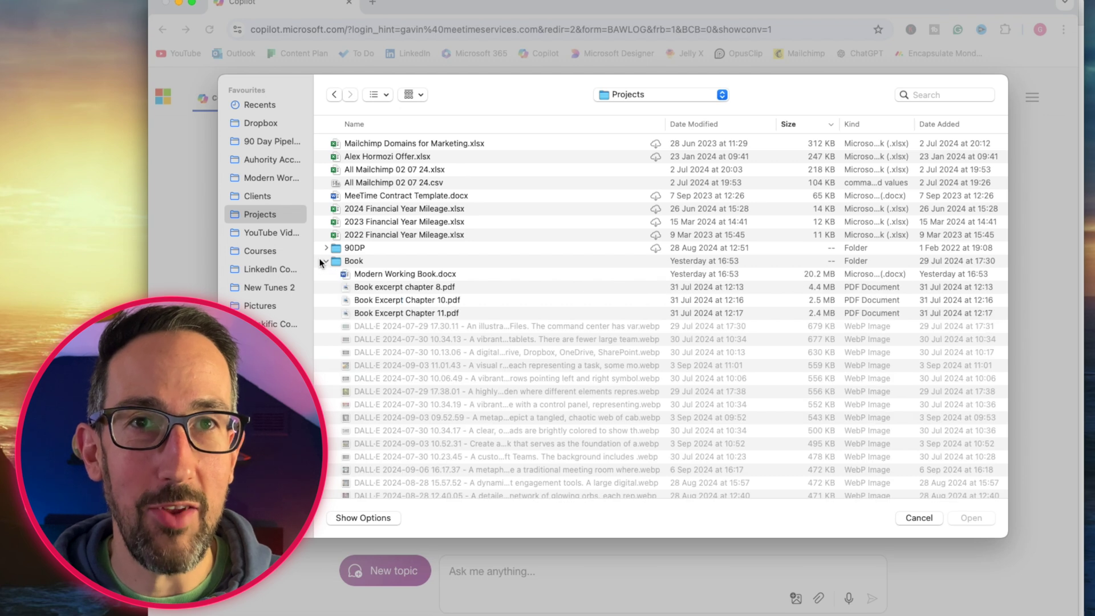
{"action": "left_click", "coordinate": [327, 260]}
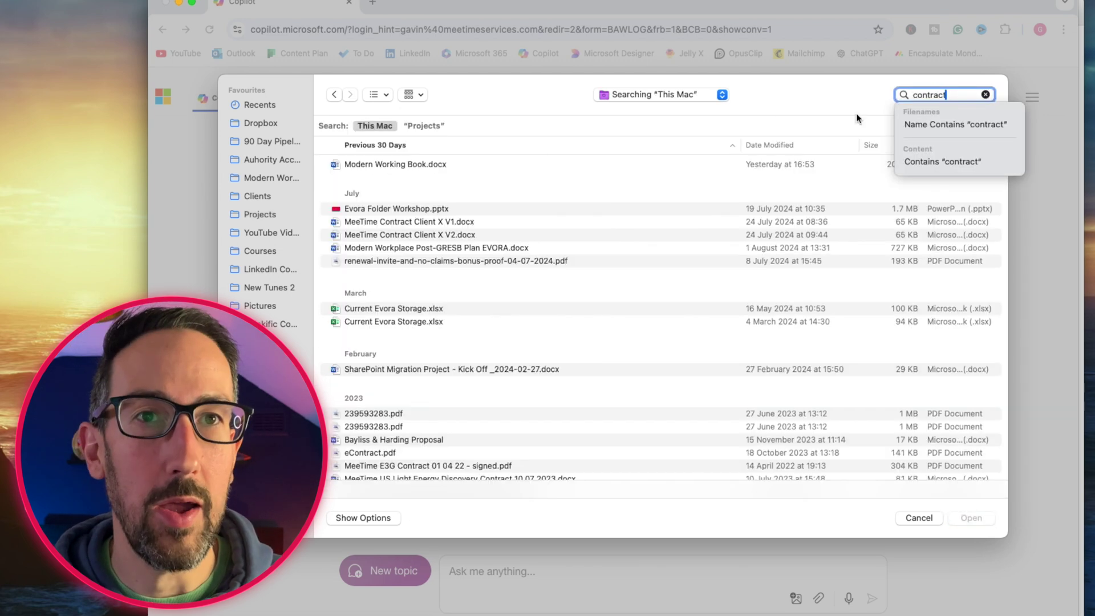
{"action": "left_click", "coordinate": [451, 223]}
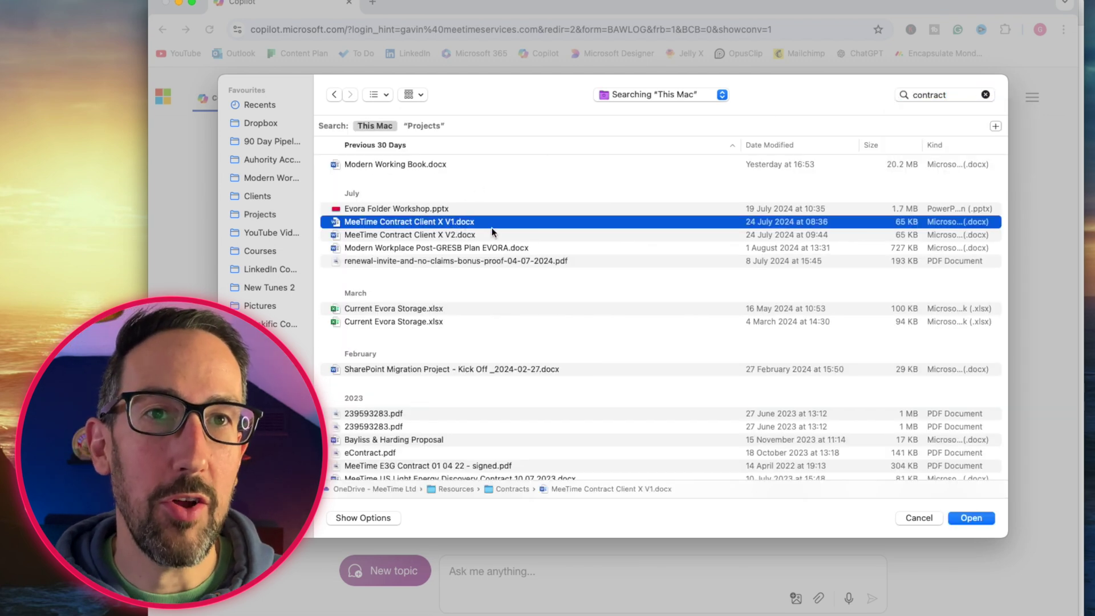
{"action": "left_click", "coordinate": [971, 518]}
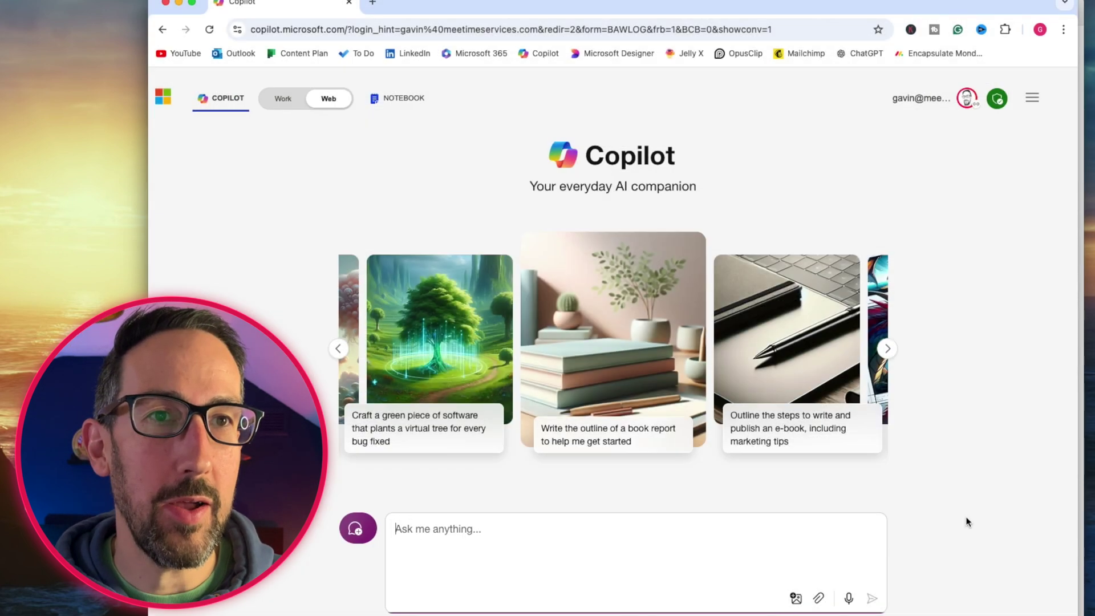
Try to attach MeeTime Contract Client X V2.docx to the same message as MeeTime Contract Client X V1.docx
{"action": "left_click", "coordinate": [818, 598]}
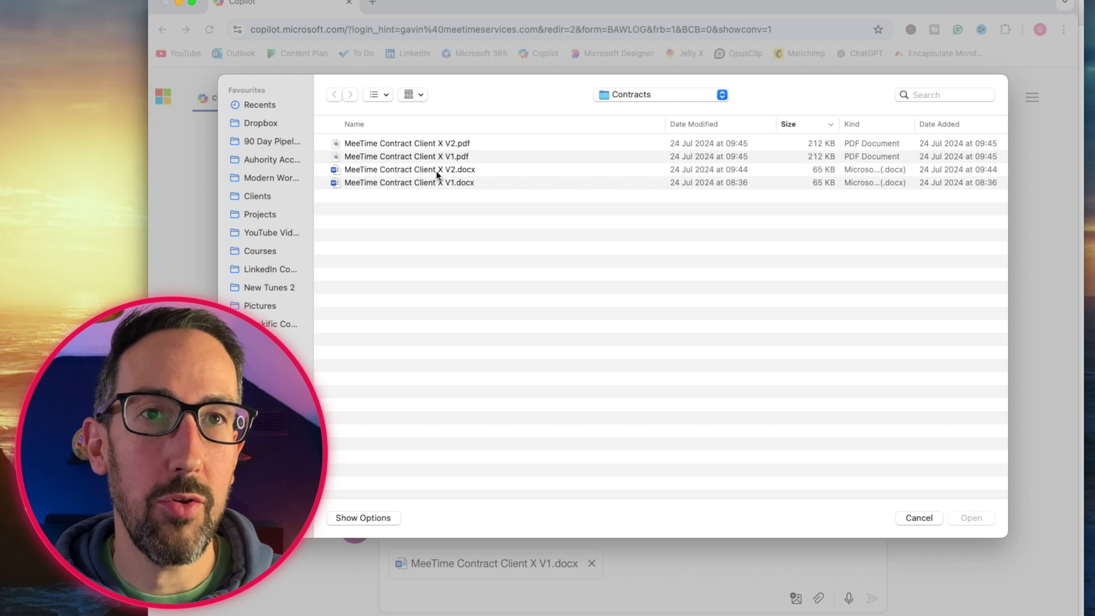
{"action": "left_click", "coordinate": [430, 170]}
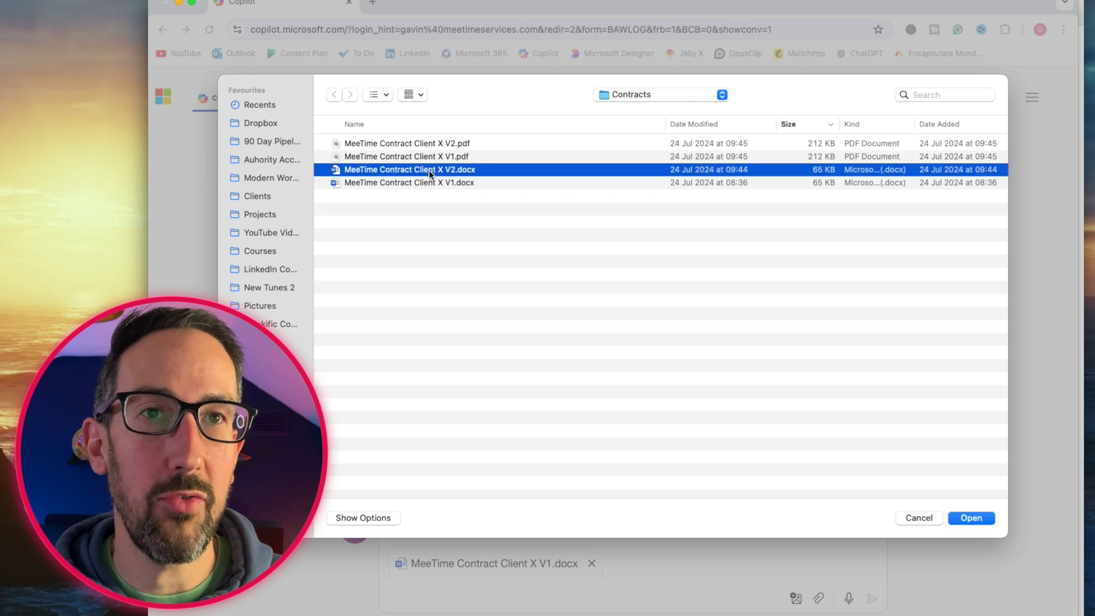
{"action": "left_click", "coordinate": [972, 518]}
Send the V1 contract with the message "CAn you compare this document to the next one i'm going to upload"
{"action": "type", "text": "CAn you com"}
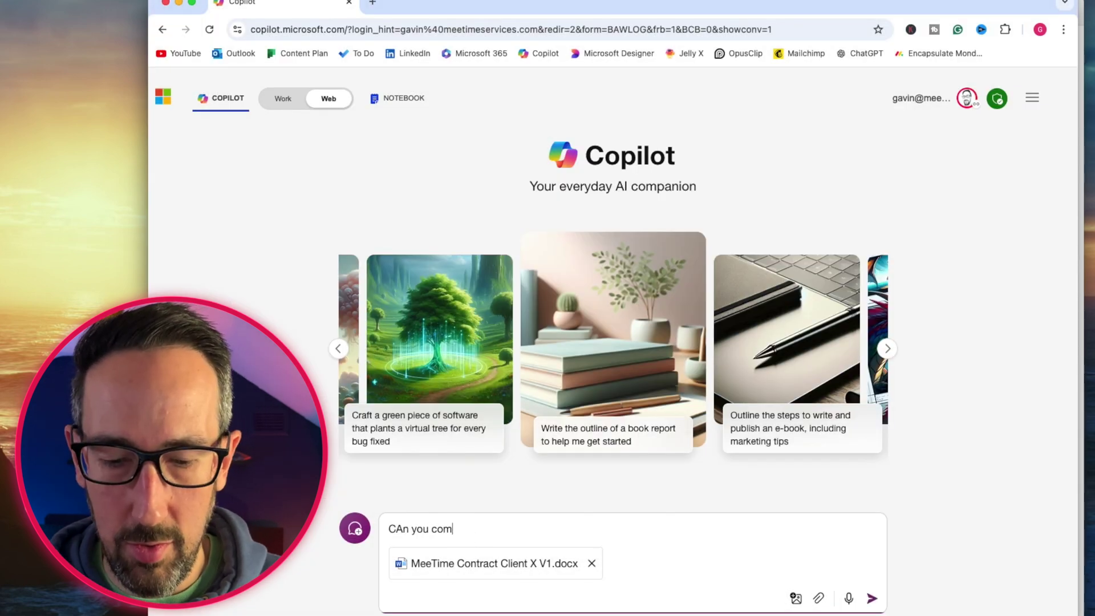
{"action": "type", "text": "pare this document to the nex"}
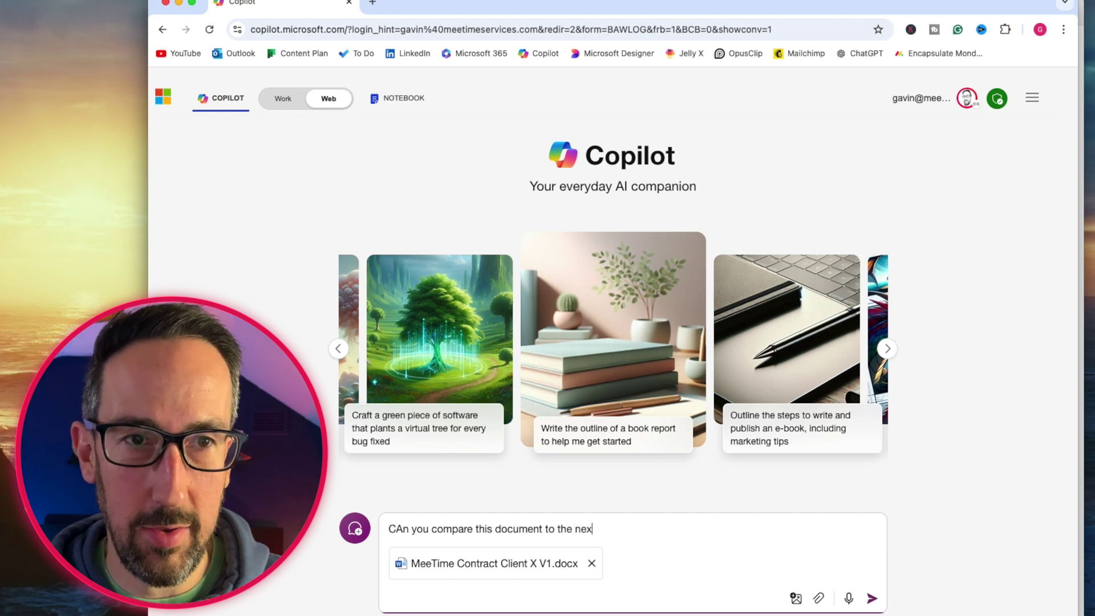
{"action": "type", "text": "t one i'm going"}
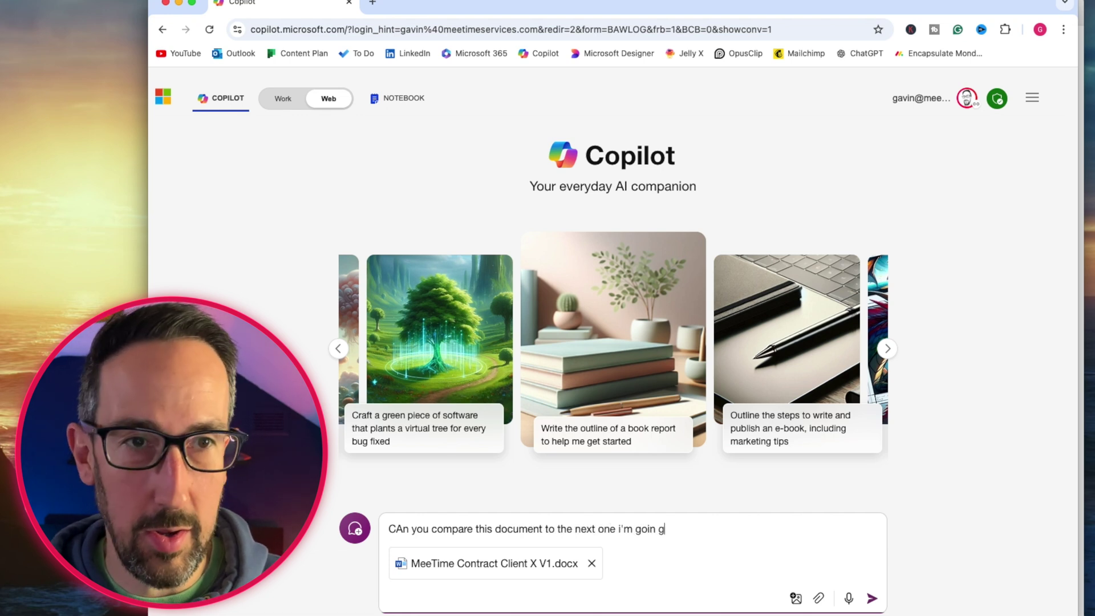
{"action": "type", "text": " to upl"}
{"action": "type", "text": "oad"}
{"action": "key", "text": "Return"}
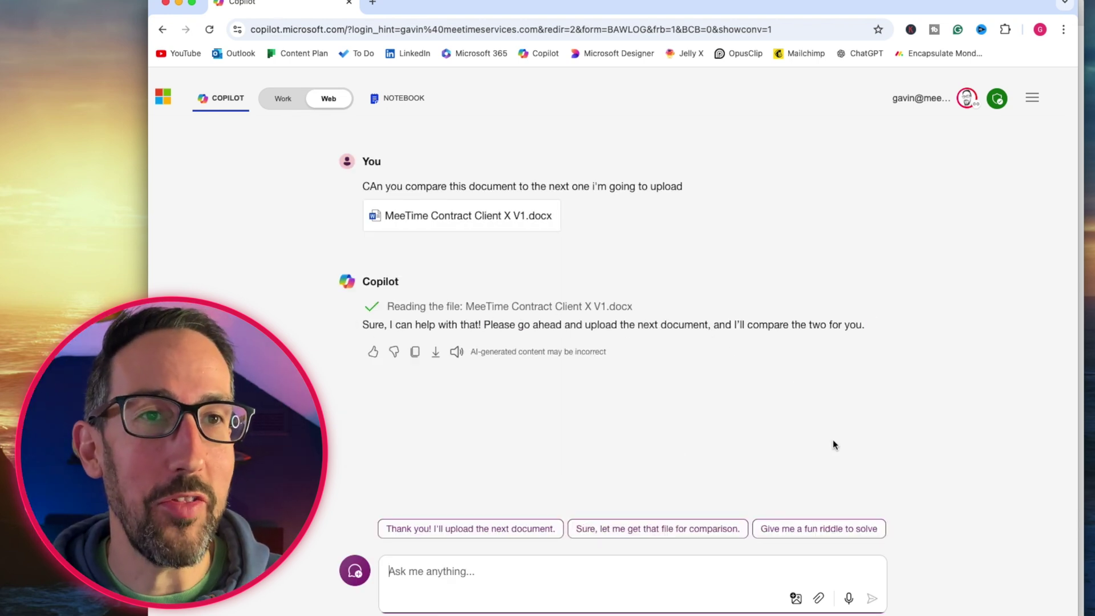
Attach MeeTime Contract Client X V2.docx and ask "Can you compare v1 above to v2"
{"action": "left_click", "coordinate": [819, 598]}
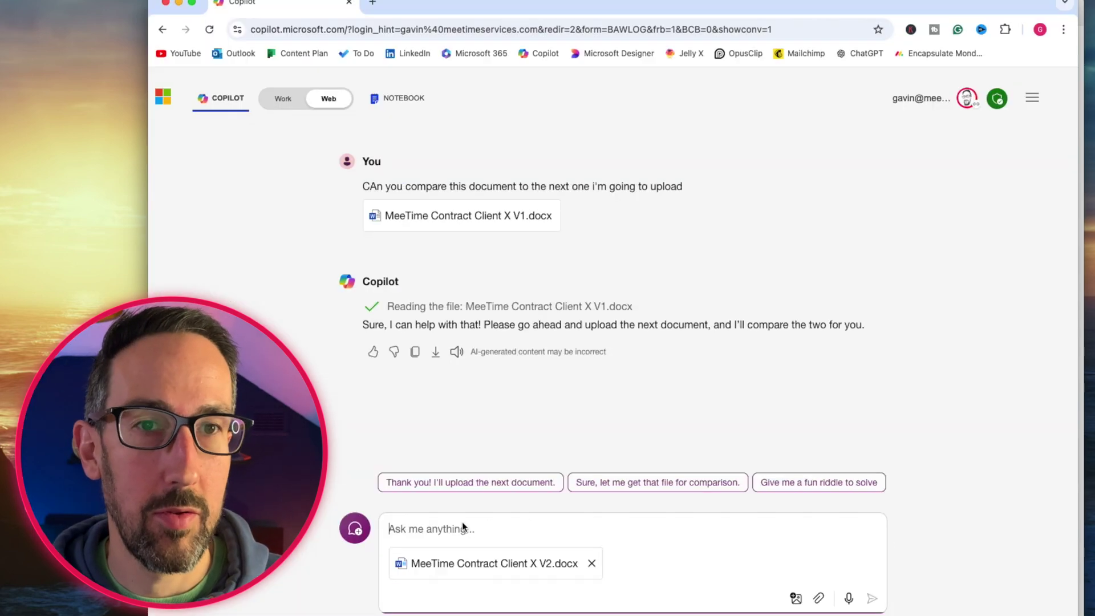
{"action": "type", "text": "Can you compare v1 above to v2"}
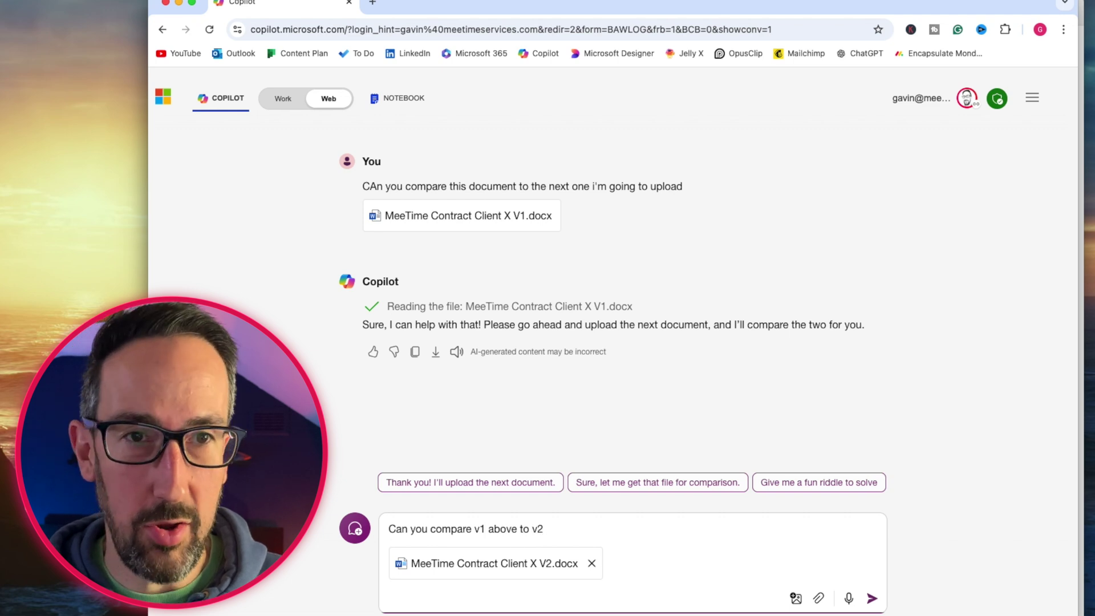
{"action": "key", "text": "Return"}
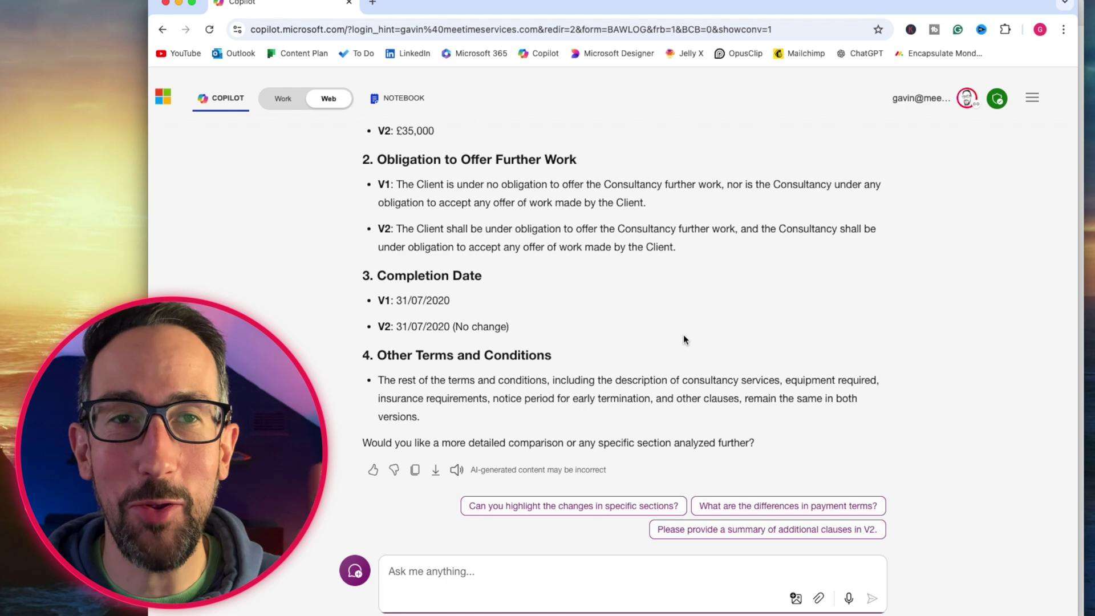
Read through Copilot's comparison of the two contract versions, covering price, further work, completion date and other terms
{"action": "scroll", "coordinate": [685, 339], "scroll_direction": "up", "scroll_amount": 15}
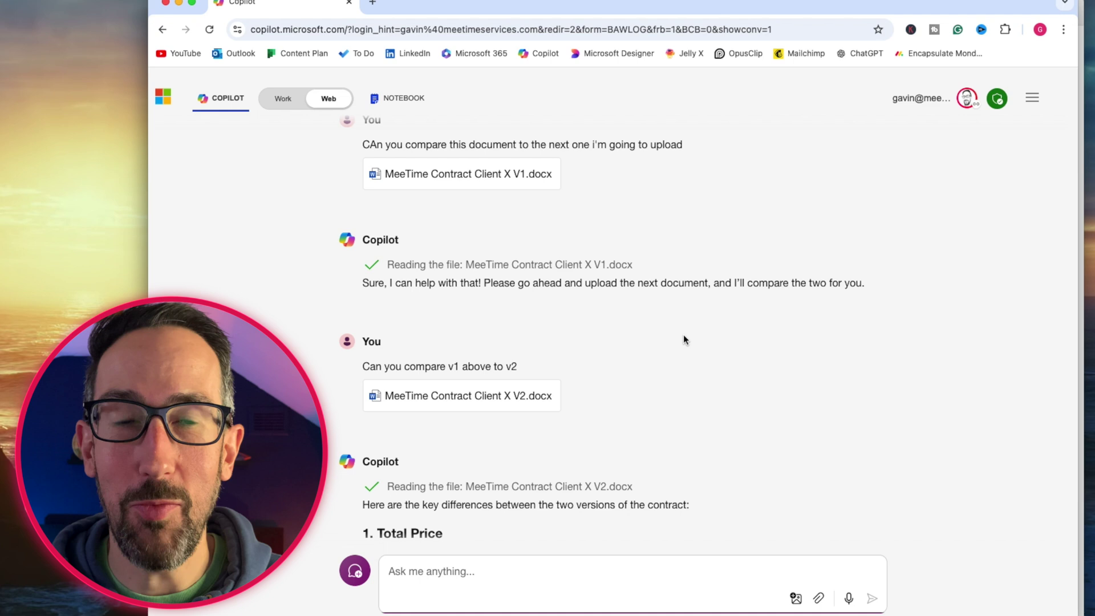
{"action": "scroll", "coordinate": [684, 337], "scroll_direction": "down", "scroll_amount": 4}
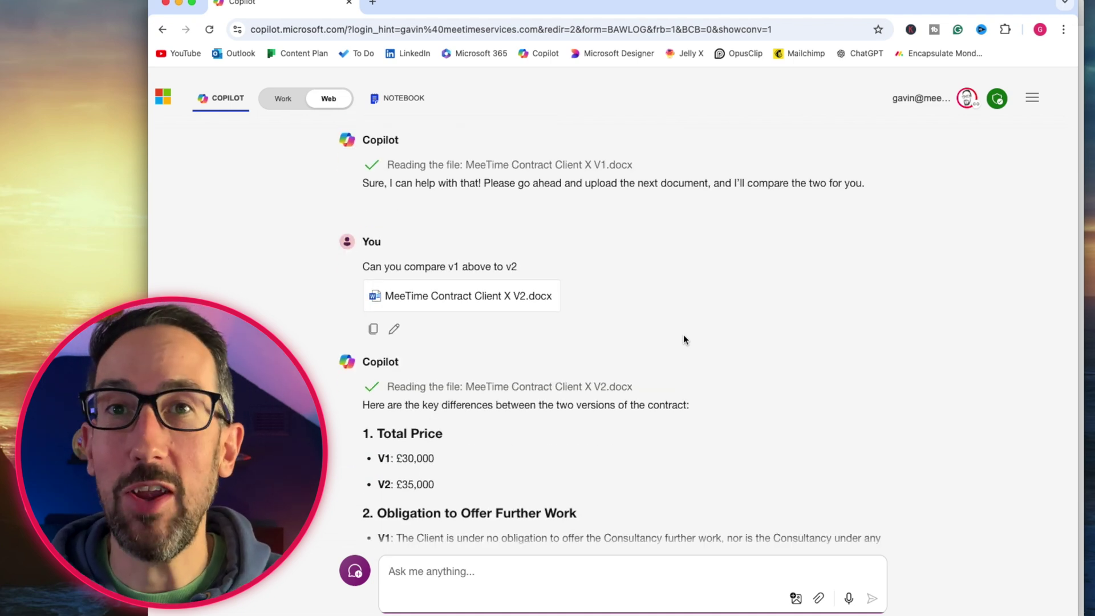
{"action": "scroll", "coordinate": [684, 339], "scroll_direction": "down", "scroll_amount": 7}
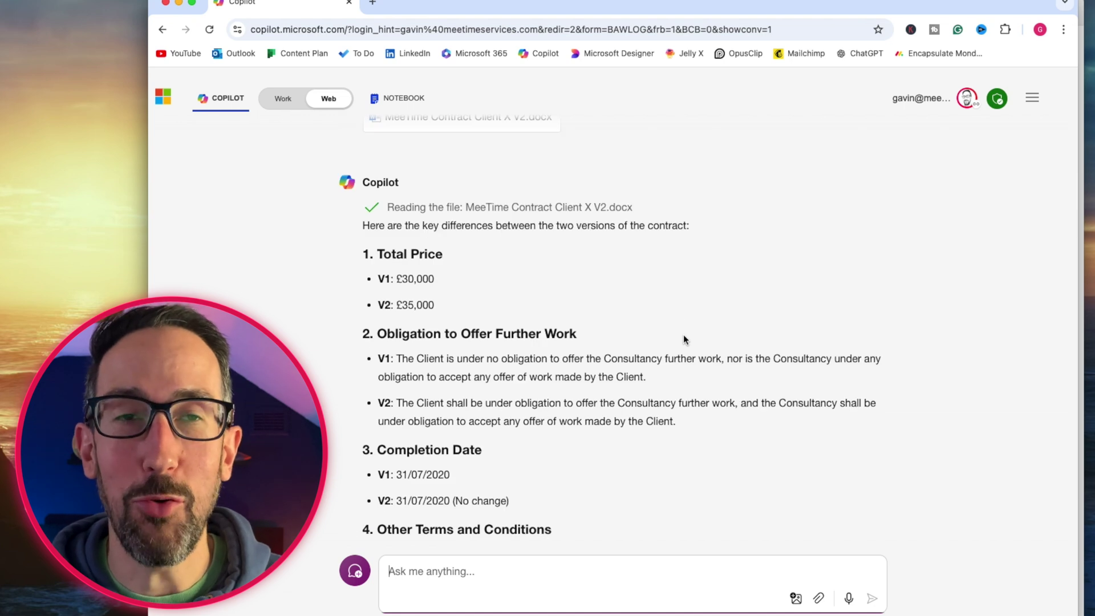
{"action": "scroll", "coordinate": [683, 339], "scroll_direction": "down", "scroll_amount": 1}
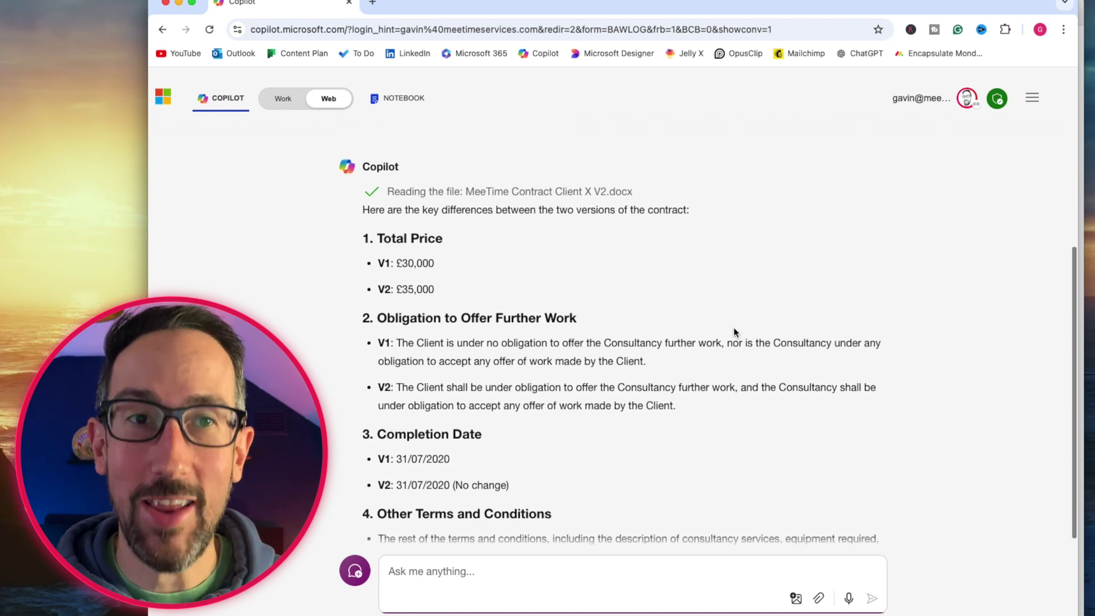
{"action": "scroll", "coordinate": [738, 330], "scroll_direction": "down", "scroll_amount": 1}
{"action": "scroll", "coordinate": [679, 342], "scroll_direction": "up", "scroll_amount": 12}
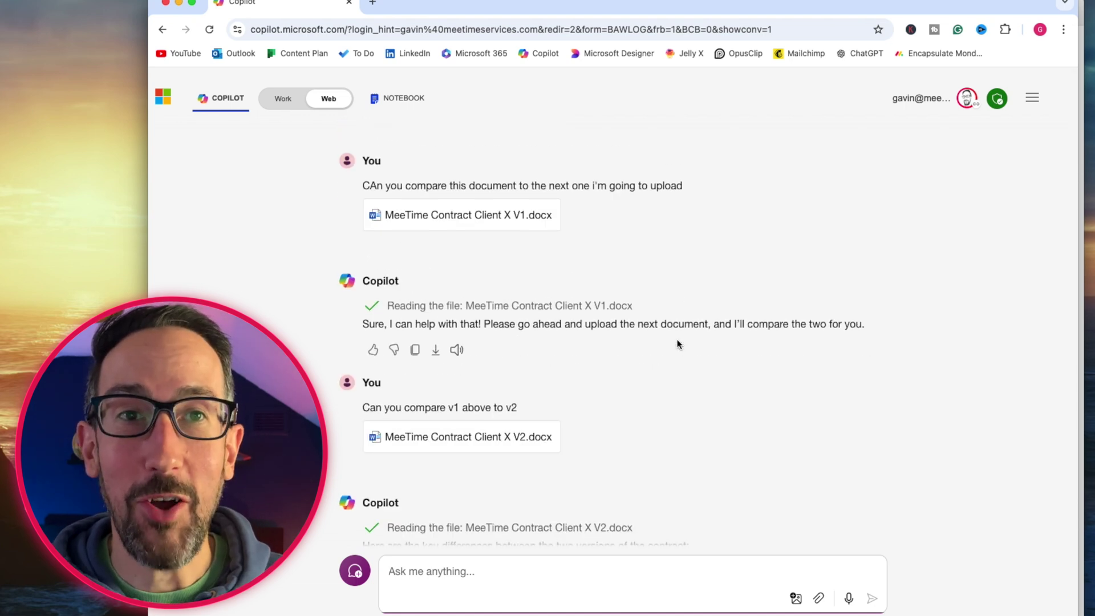
{"action": "scroll", "coordinate": [677, 344], "scroll_direction": "down", "scroll_amount": 15}
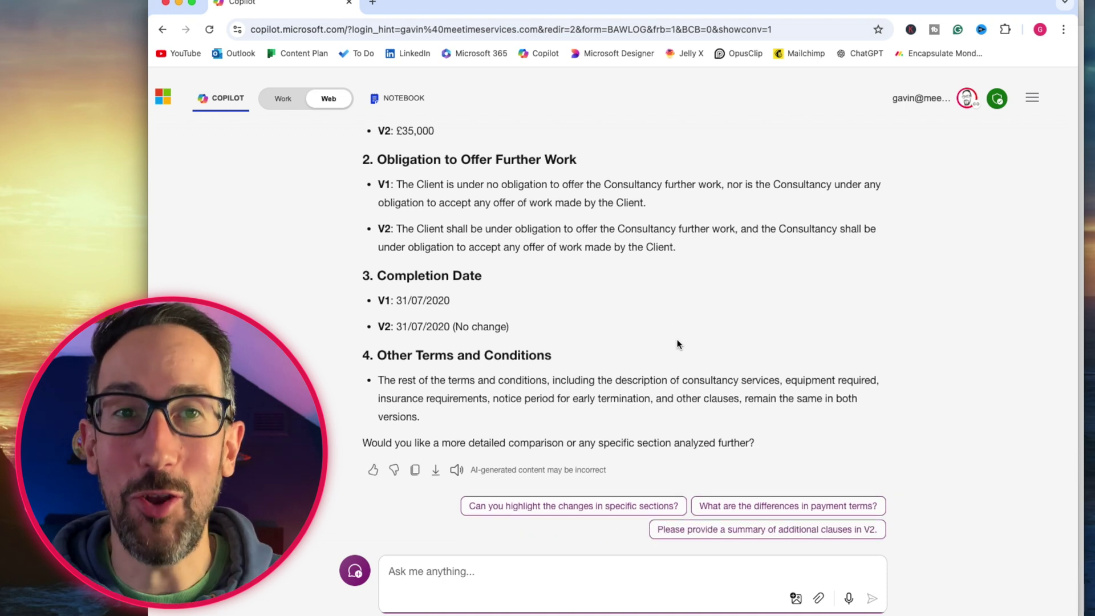
{"action": "scroll", "coordinate": [677, 344], "scroll_direction": "up", "scroll_amount": 4}
{"action": "scroll", "coordinate": [605, 337], "scroll_direction": "down", "scroll_amount": 2}
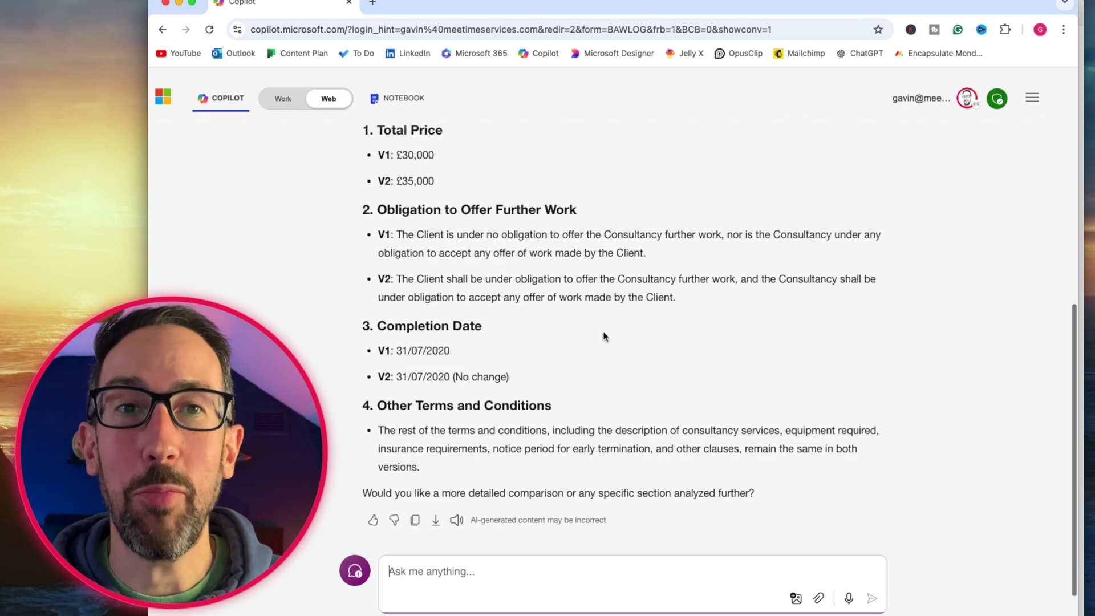
{"action": "scroll", "coordinate": [571, 319], "scroll_direction": "up", "scroll_amount": 3}
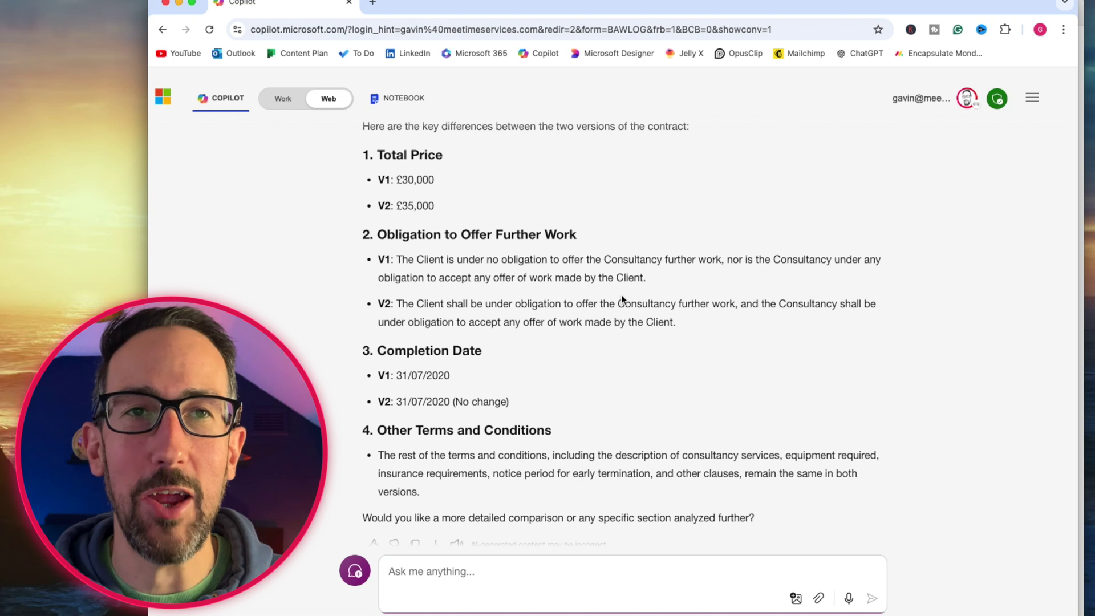
{"action": "scroll", "coordinate": [623, 299], "scroll_direction": "up", "scroll_amount": 7}
{"action": "scroll", "coordinate": [622, 299], "scroll_direction": "down", "scroll_amount": 8}
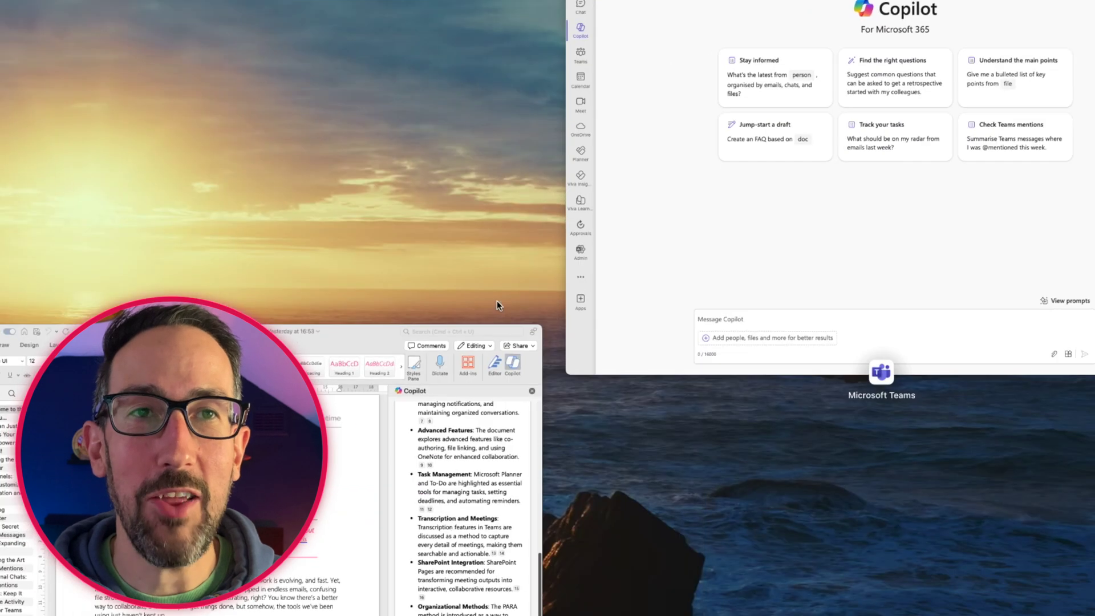
Switch to Microsoft Teams and look over the AI notes and follow-up tasks in the 3 September 2024 meeting recap
{"action": "left_click", "coordinate": [434, 395]}
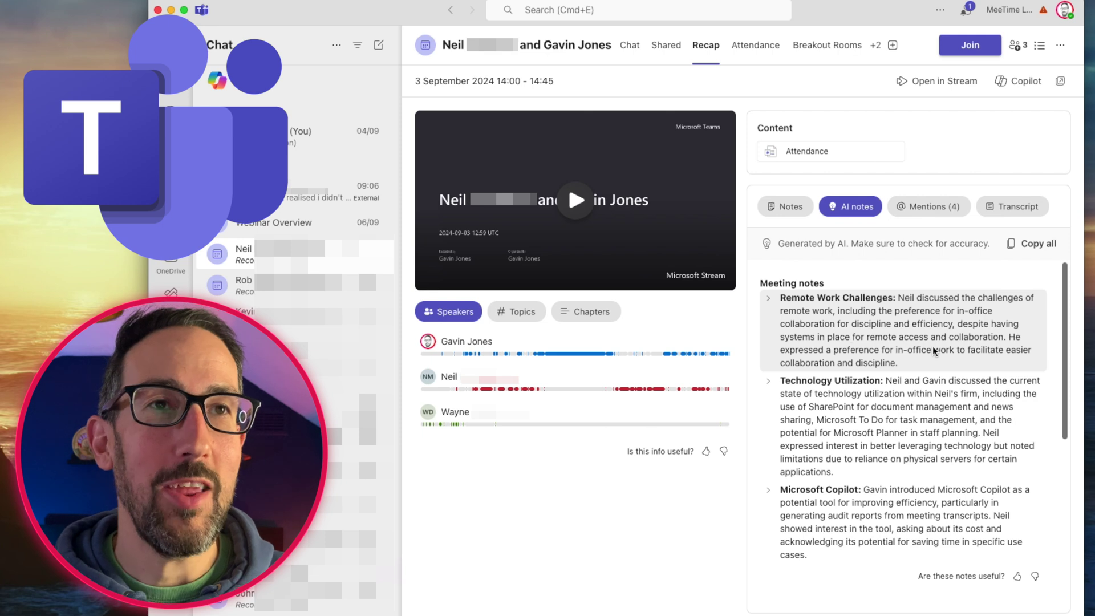
{"action": "scroll", "coordinate": [832, 482], "scroll_direction": "down", "scroll_amount": 5}
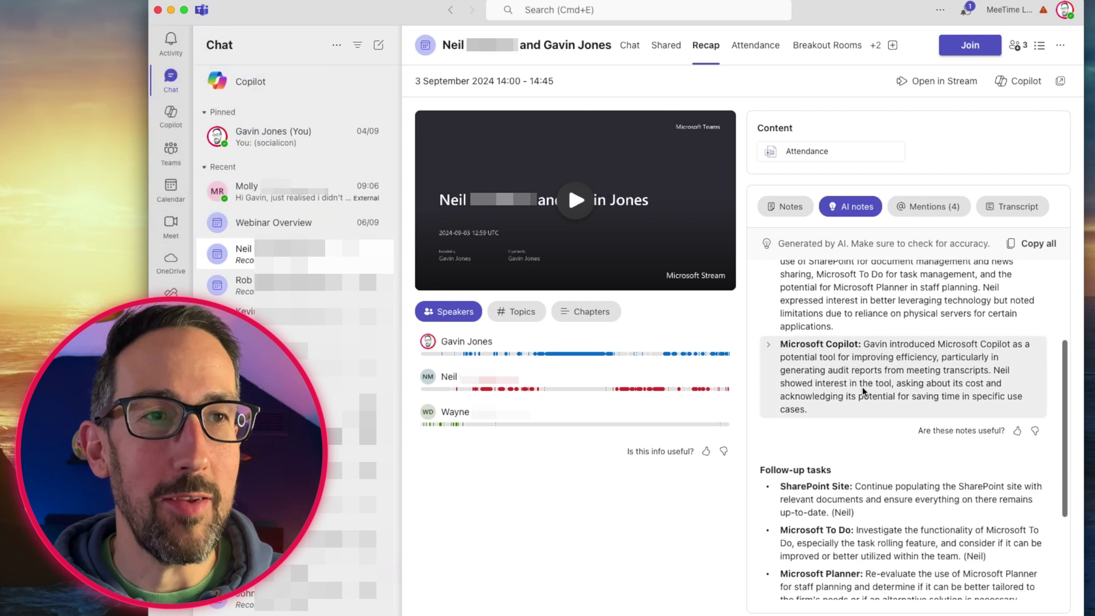
{"action": "scroll", "coordinate": [863, 392], "scroll_direction": "up", "scroll_amount": 5}
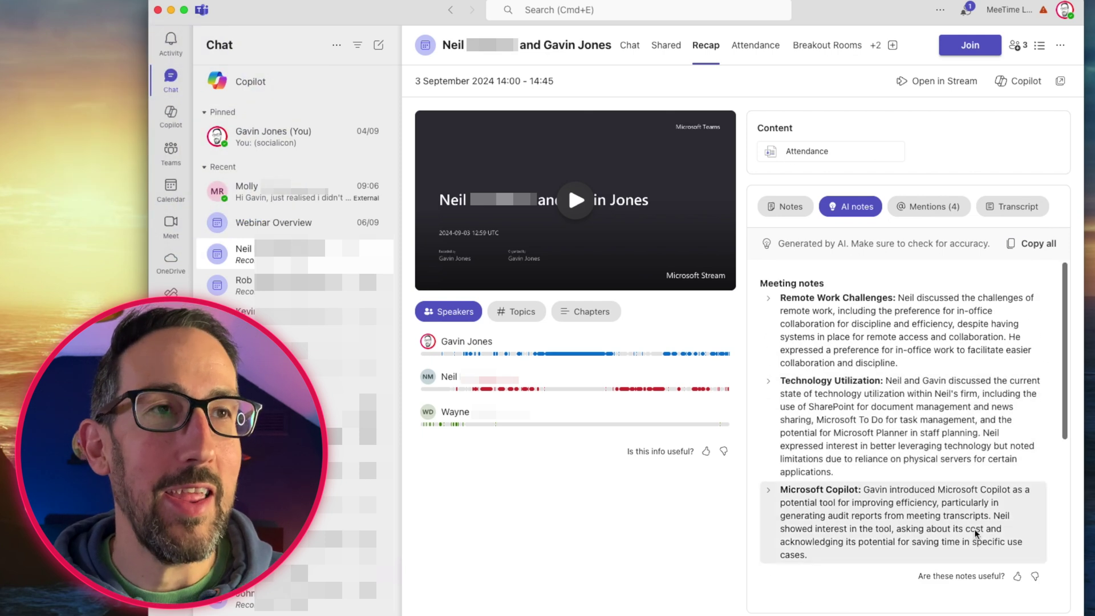
Open Copilot for the recorded meeting and show its prompt suggestions for recaps, action items and meeting notes
{"action": "left_click", "coordinate": [1011, 82]}
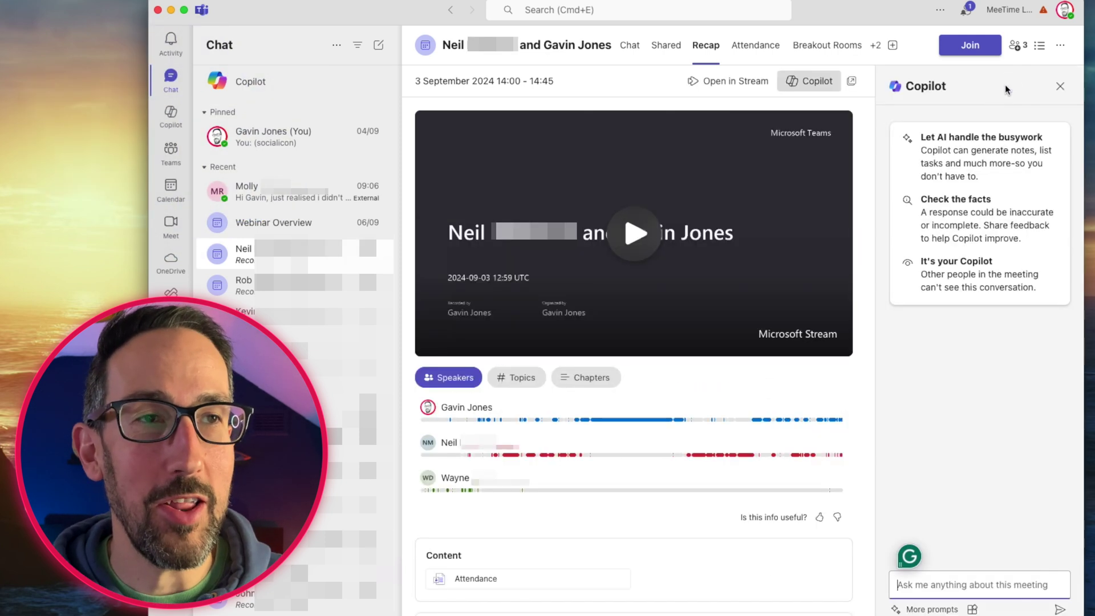
{"action": "left_click", "coordinate": [926, 608]}
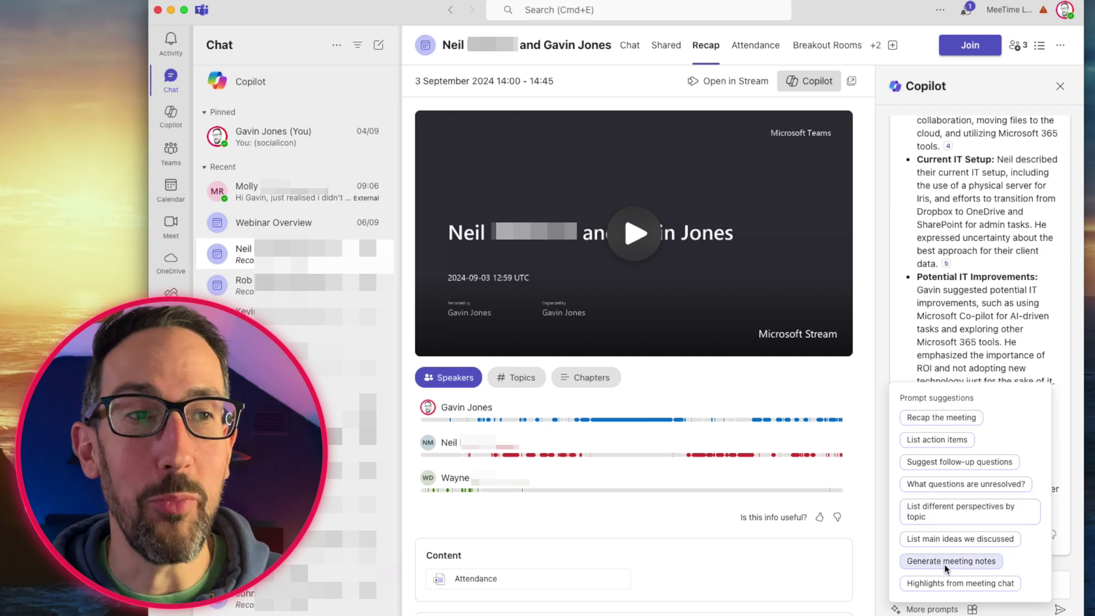
{"action": "left_click", "coordinate": [959, 442]}
Read the key topics and action items in Copilot's meeting notes, and glance over the recap's own AI notes
{"action": "scroll", "coordinate": [973, 346], "scroll_direction": "up", "scroll_amount": 15}
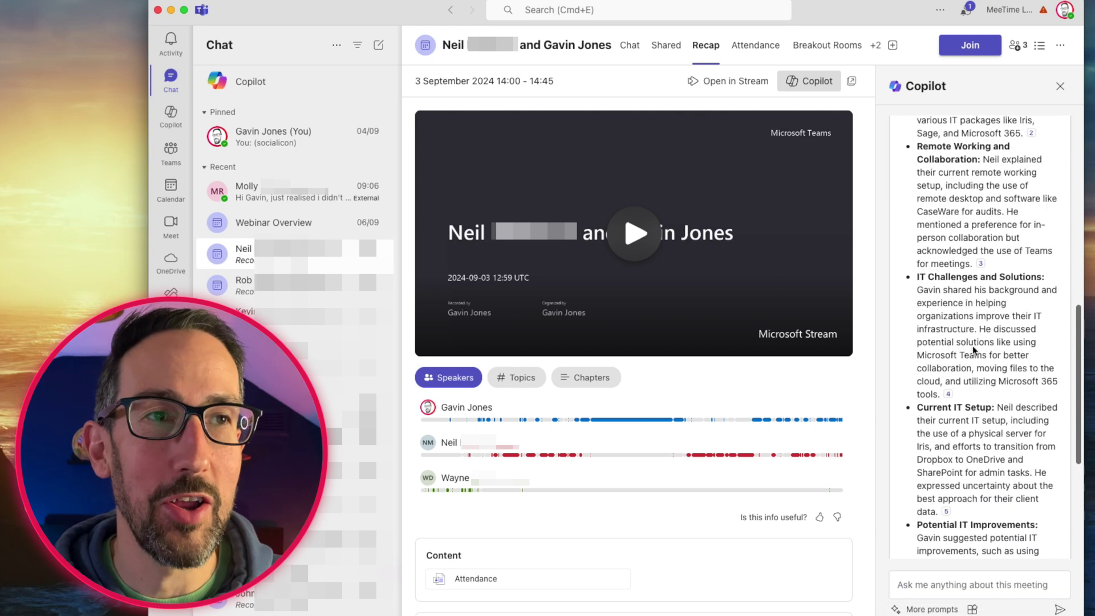
{"action": "scroll", "coordinate": [976, 348], "scroll_direction": "down", "scroll_amount": 10}
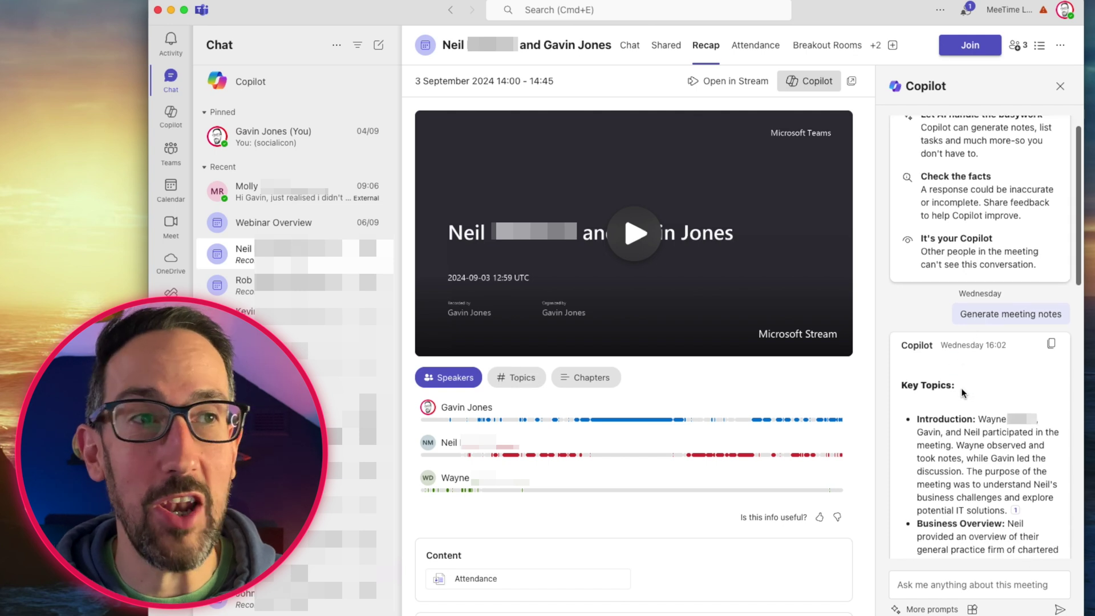
{"action": "scroll", "coordinate": [1004, 321], "scroll_direction": "down", "scroll_amount": 6}
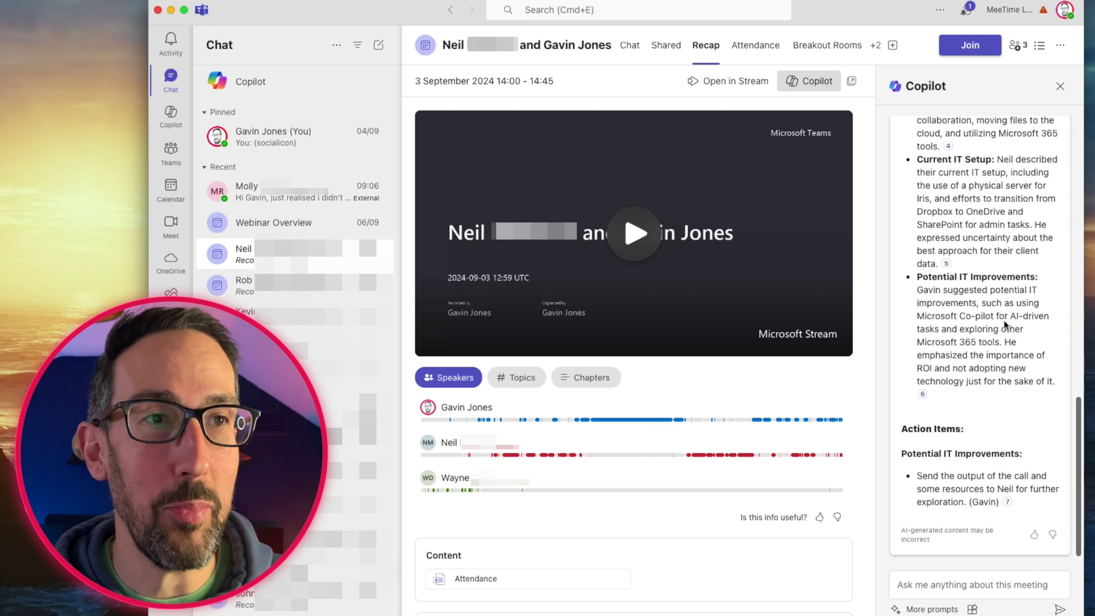
{"action": "mouse_move", "coordinate": [923, 394]}
{"action": "scroll", "coordinate": [927, 340], "scroll_direction": "up", "scroll_amount": 15}
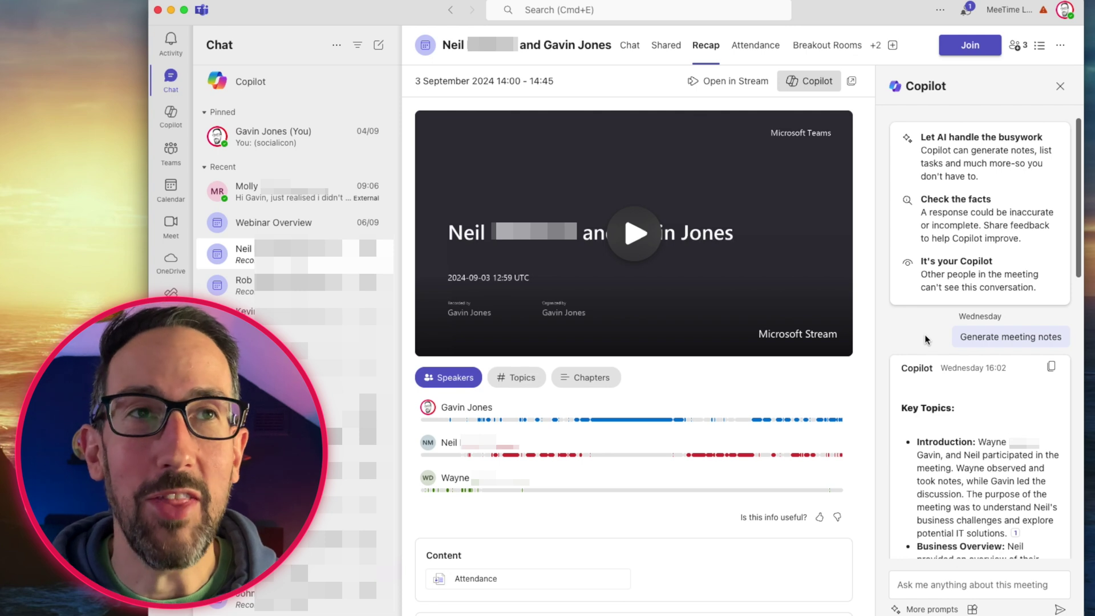
{"action": "scroll", "coordinate": [639, 354], "scroll_direction": "down", "scroll_amount": 5}
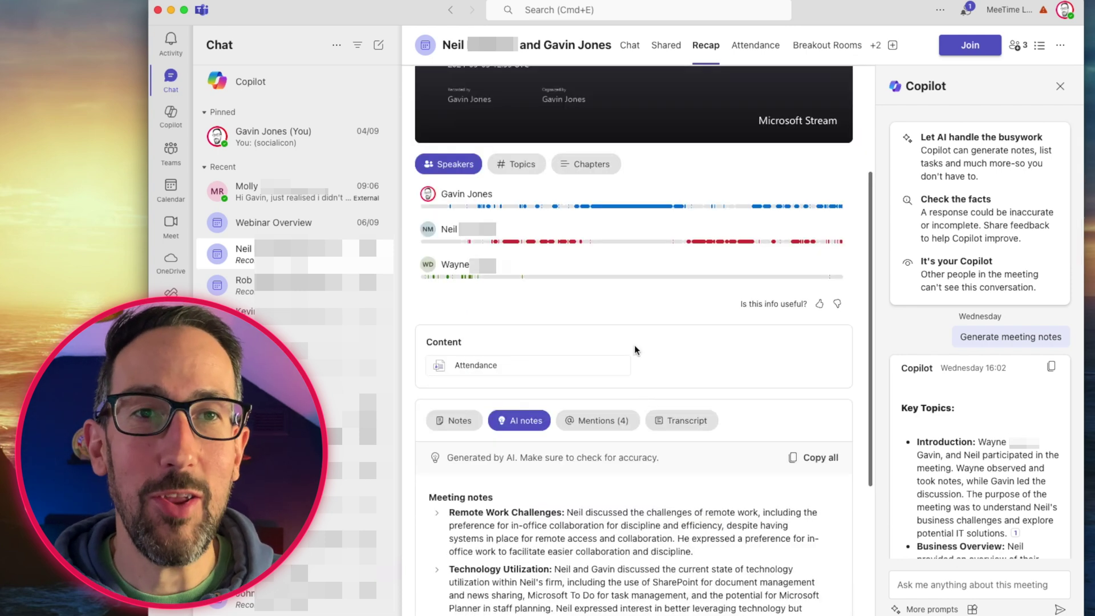
{"action": "scroll", "coordinate": [642, 217], "scroll_direction": "up", "scroll_amount": 5}
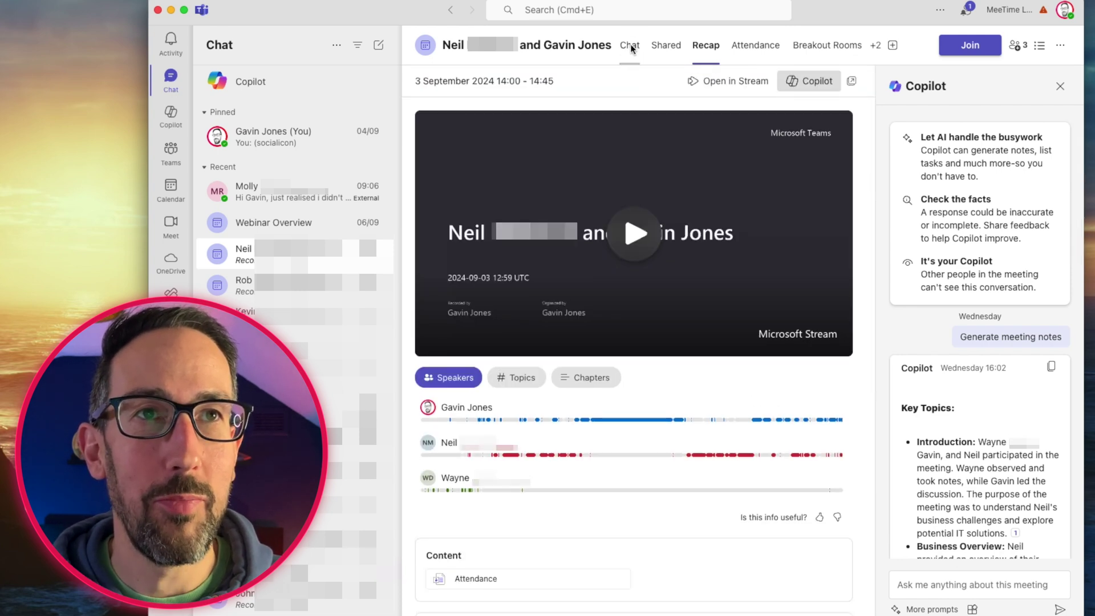
Open the meeting's transcript from its chat and download it as .docx
{"action": "left_click", "coordinate": [631, 45]}
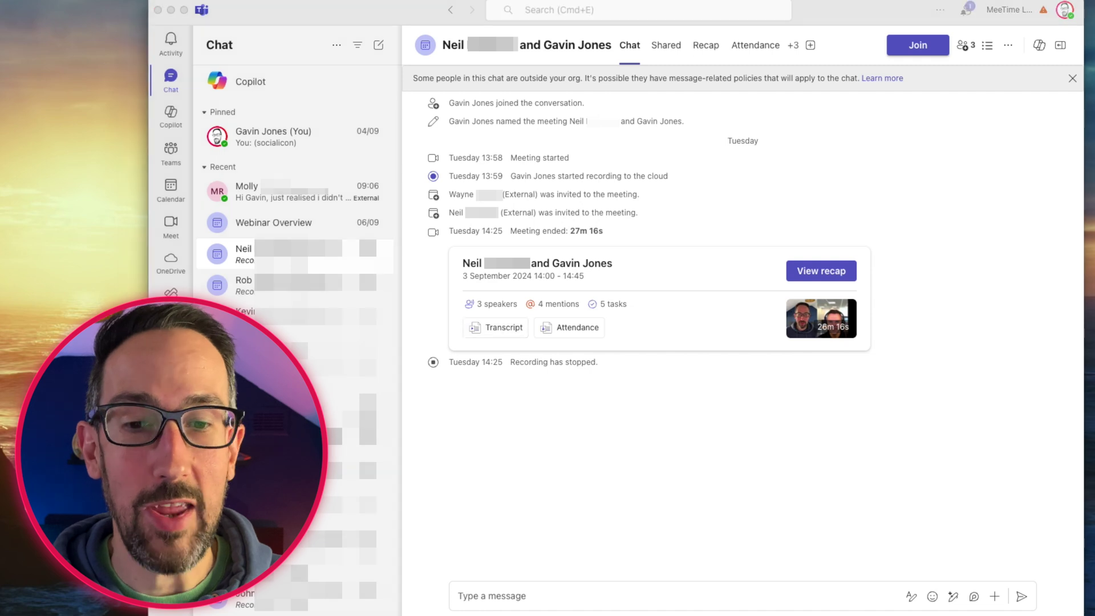
{"action": "left_click", "coordinate": [497, 328]}
{"action": "left_click", "coordinate": [827, 172]}
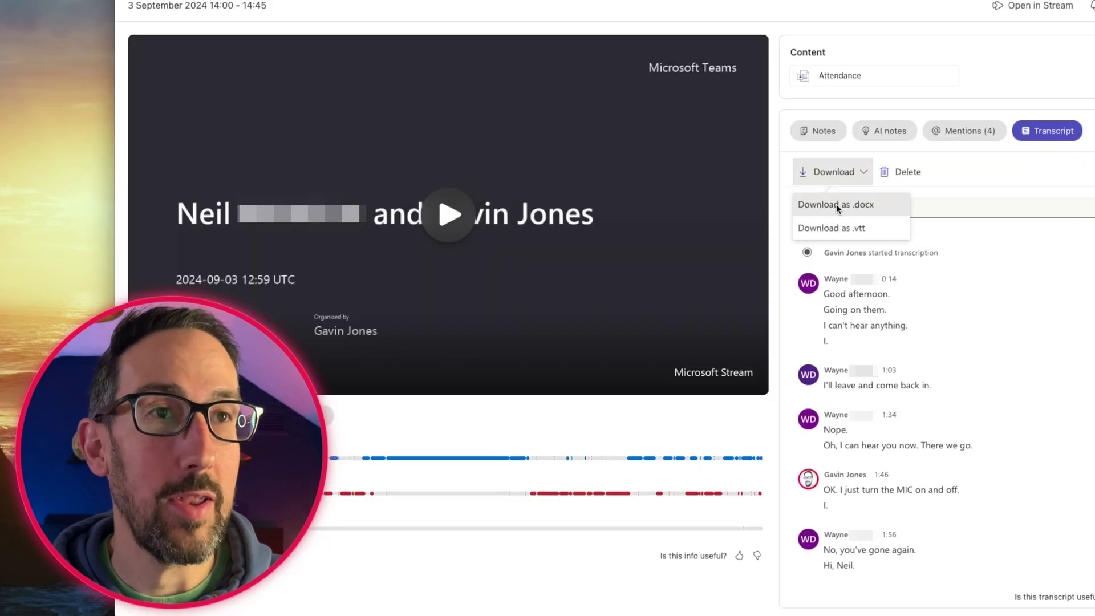
{"action": "left_click", "coordinate": [837, 204]}
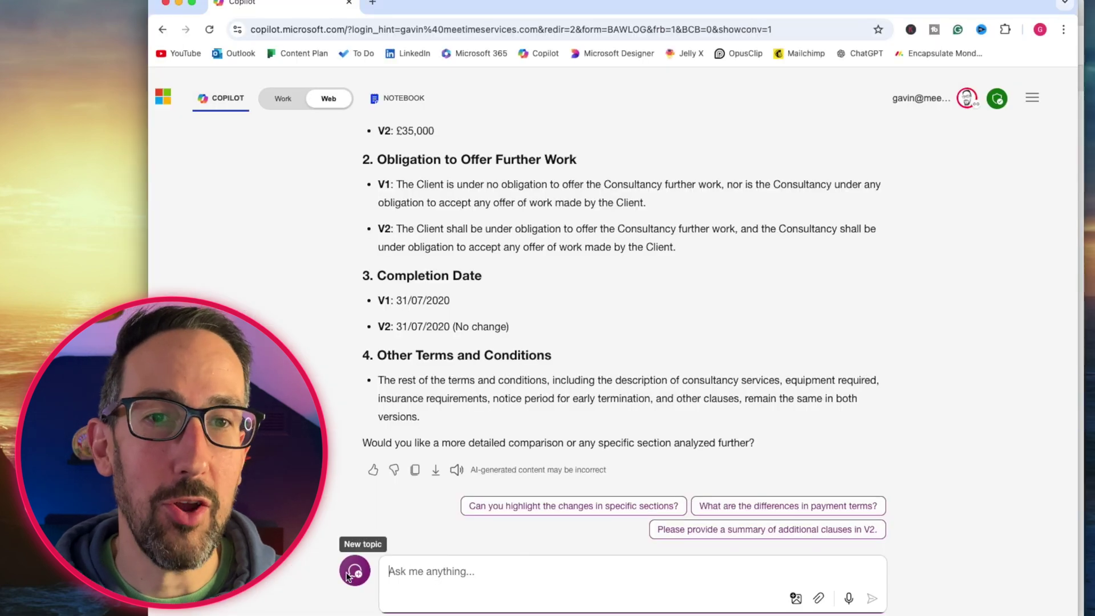
Start a new topic in browser Copilot and attach the newly downloaded transcript .docx from Downloads, sorting the files by date modified
{"action": "left_click", "coordinate": [360, 570]}
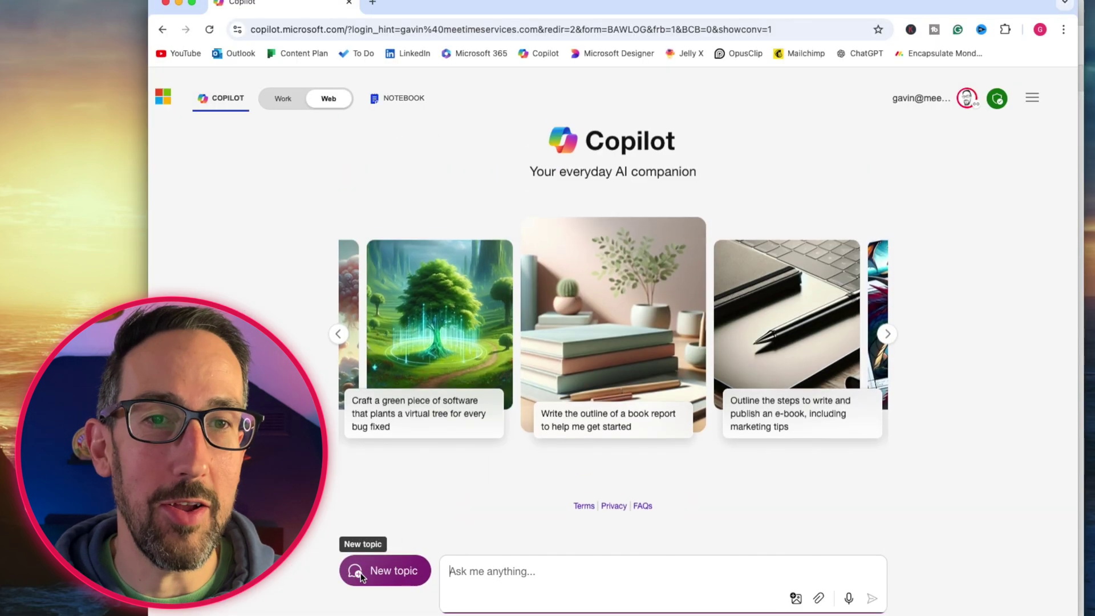
{"action": "left_click", "coordinate": [819, 599]}
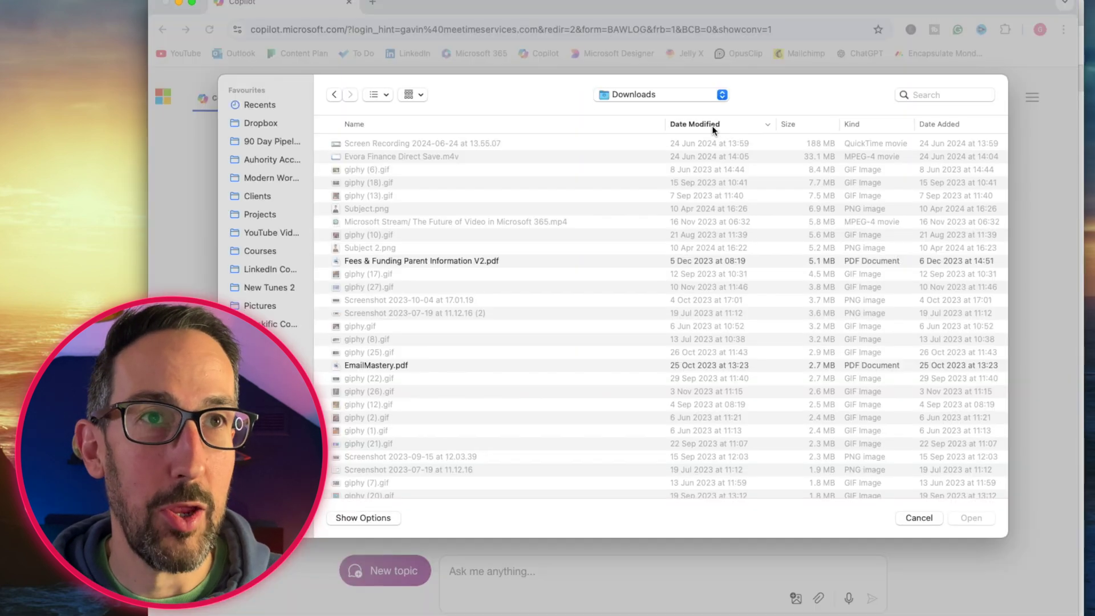
{"action": "left_click", "coordinate": [708, 123]}
{"action": "left_click", "coordinate": [399, 146]}
{"action": "left_click", "coordinate": [972, 518]}
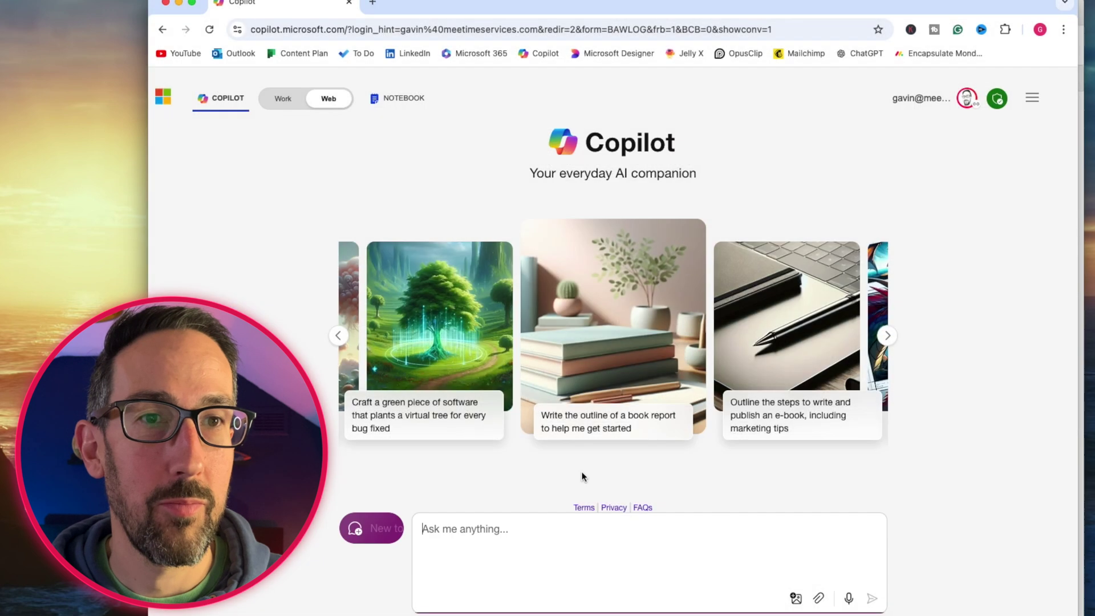
Ask Copilot to "Generate meeting notes" from the attached transcript and read through the reply, including the action items
{"action": "type", "text": "Gener"}
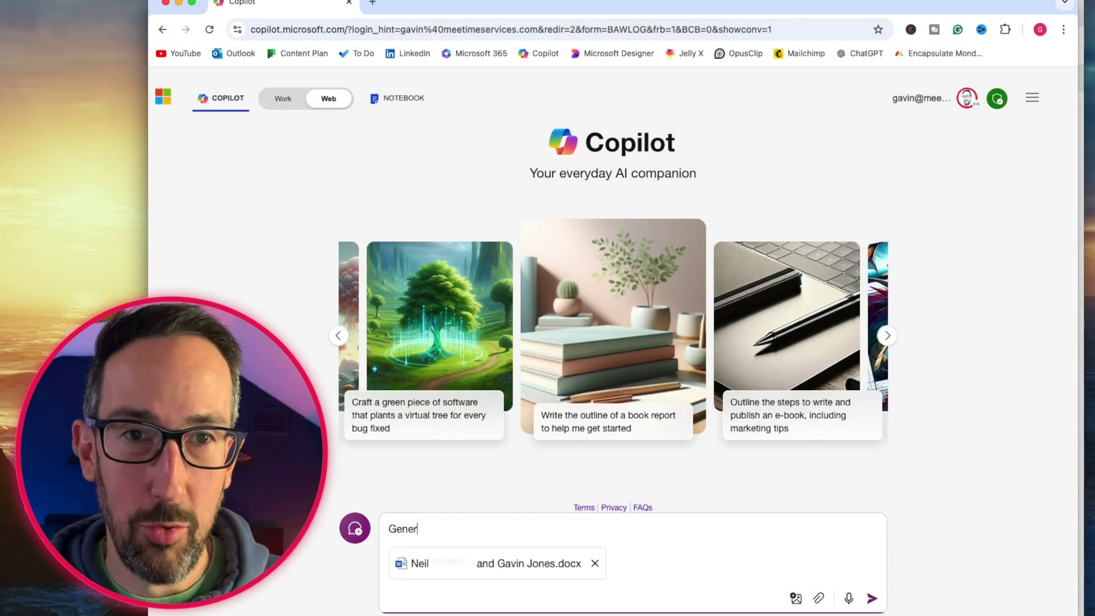
{"action": "type", "text": "ate meet"}
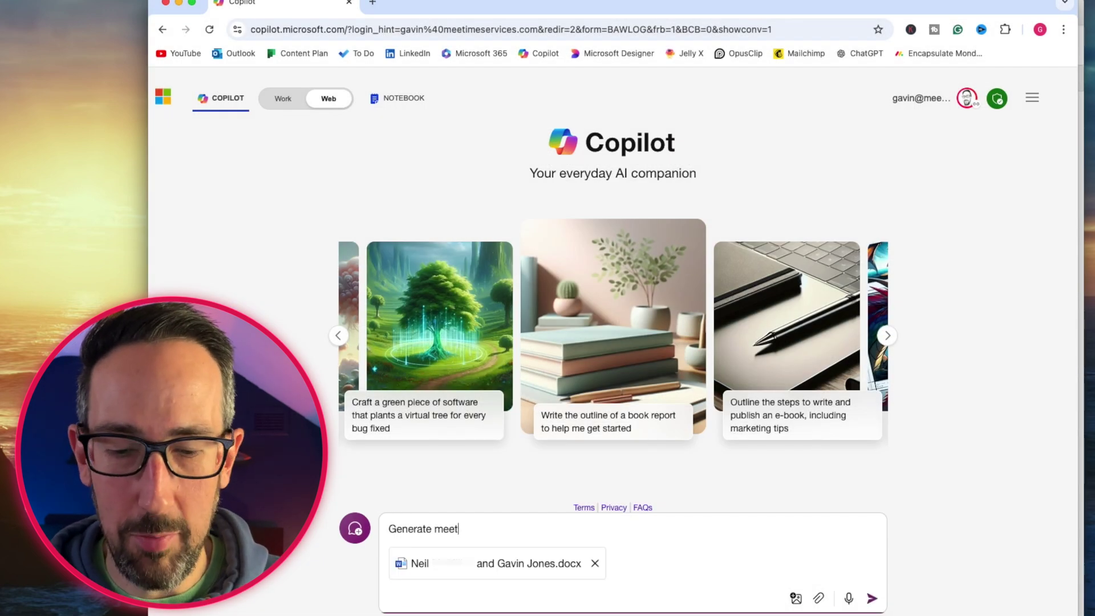
{"action": "type", "text": "ing notes"}
{"action": "key", "text": "Return"}
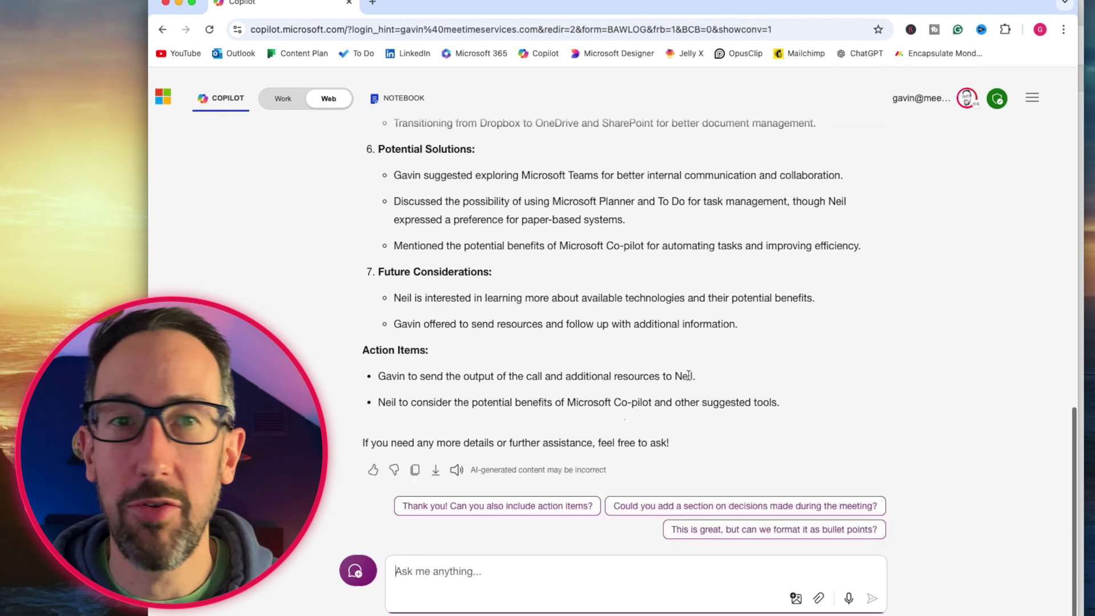
{"action": "scroll", "coordinate": [688, 374], "scroll_direction": "up", "scroll_amount": 5}
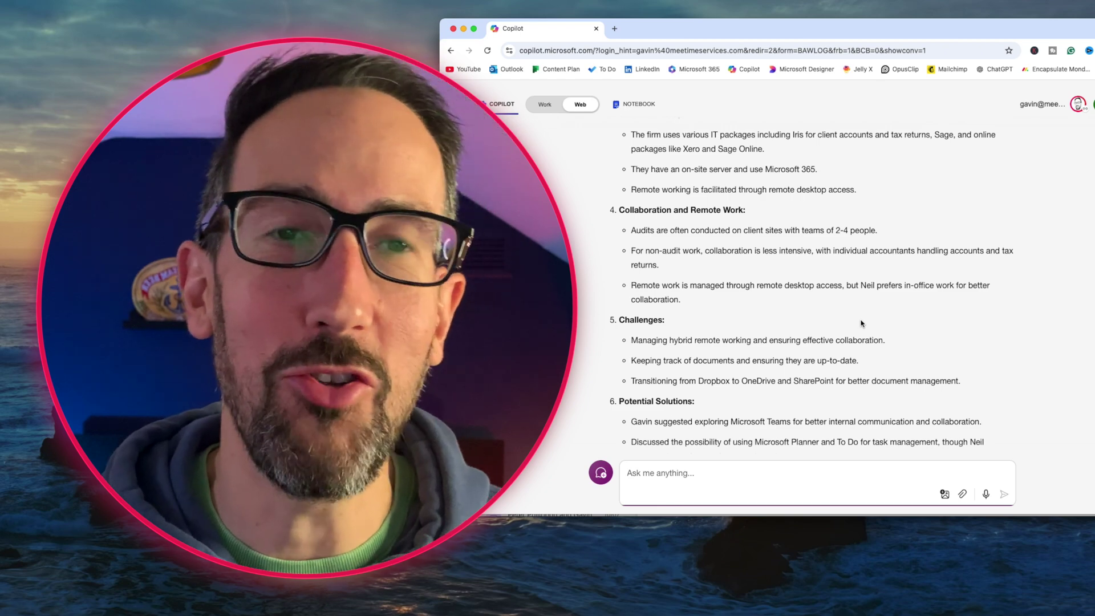
{"action": "scroll", "coordinate": [862, 324], "scroll_direction": "down", "scroll_amount": 5}
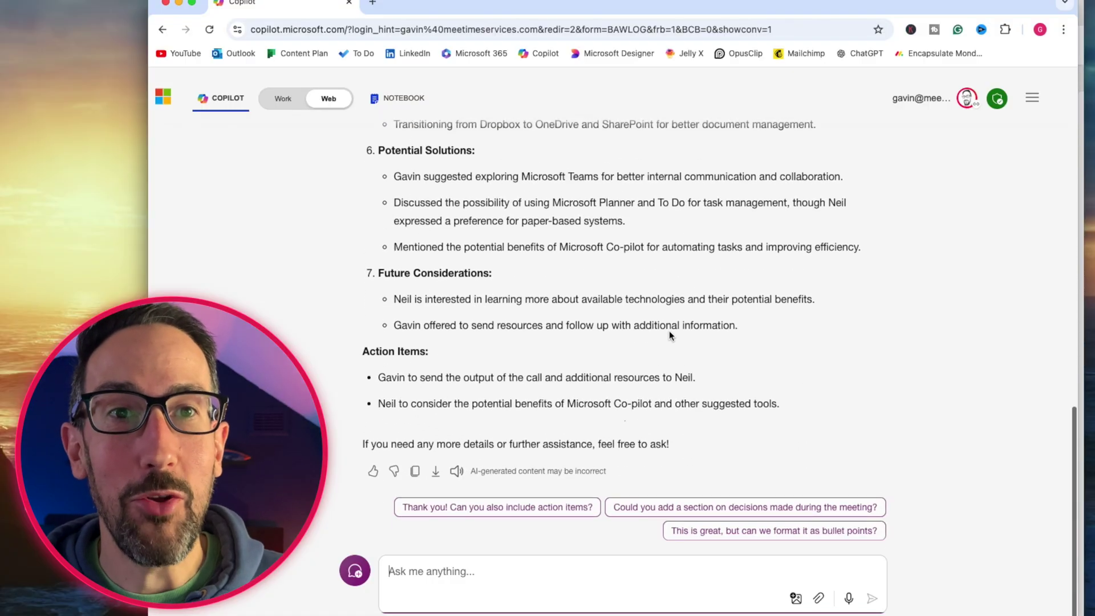